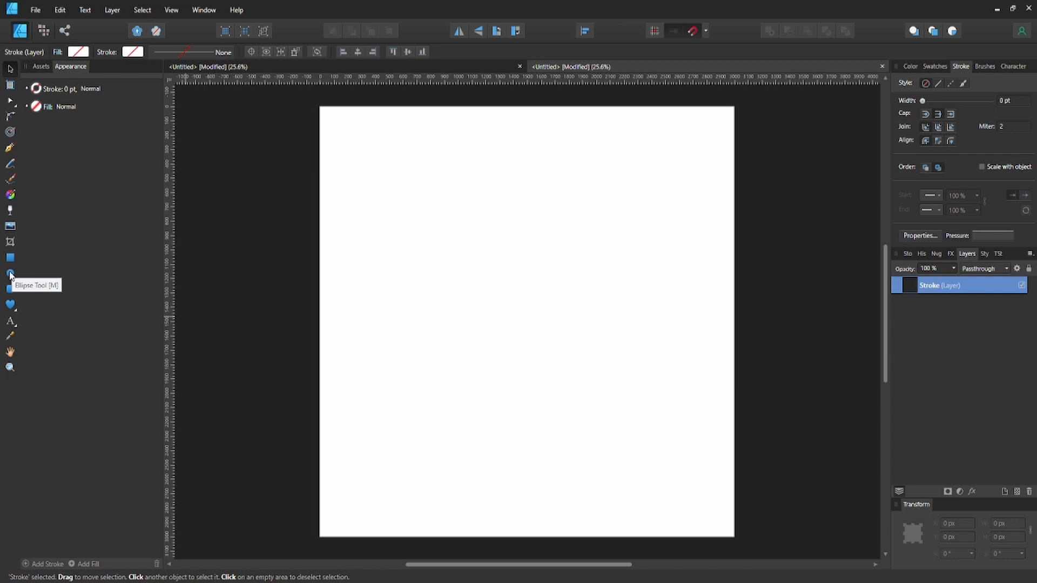
- Draw a circle about 1576 px in diameter centred on the page and remove its fill
left_click(9, 274)
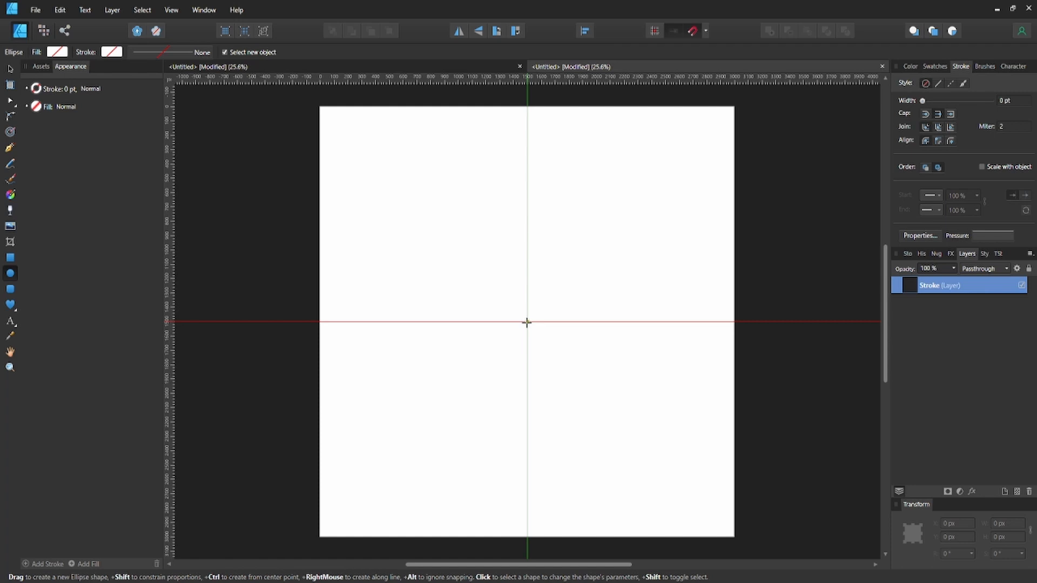
left_click_drag(527, 322, 605, 462)
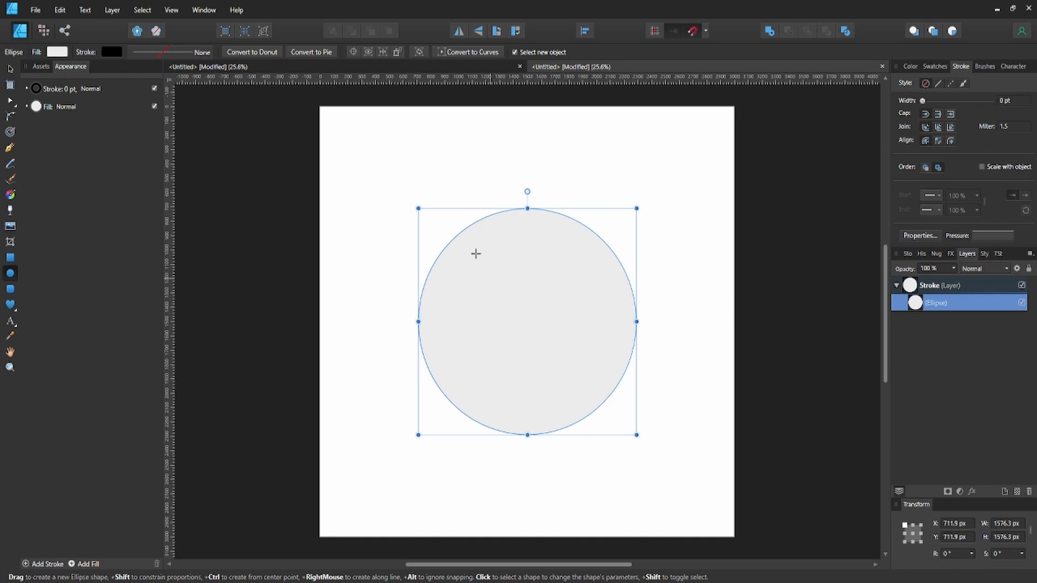
key("v")
key("slash")
- Set the circle's stroke width to 8 pt
left_click(170, 53)
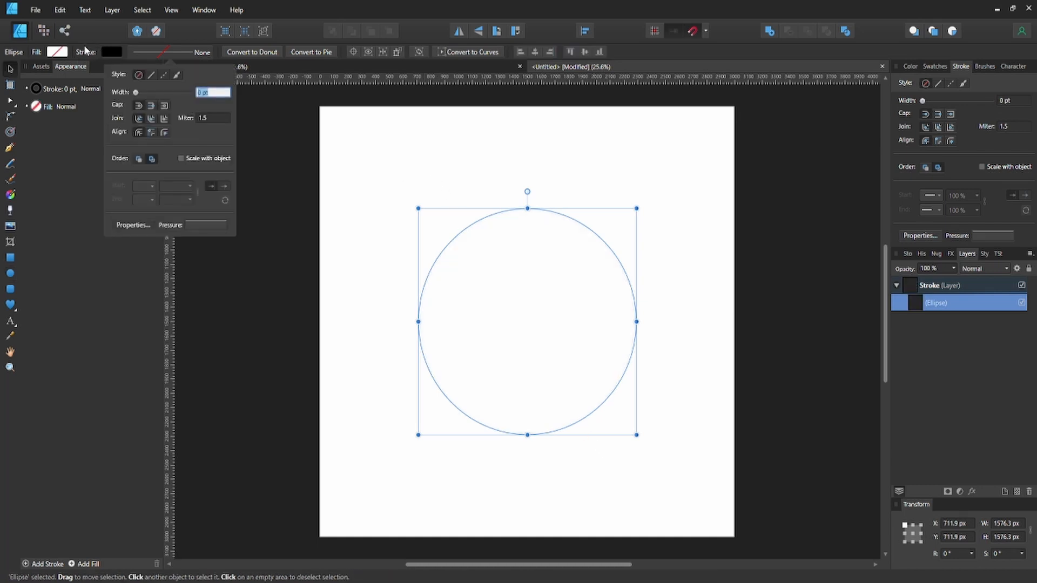
left_click(66, 51)
left_click(169, 53)
left_click(217, 91)
type("8")
key("Return")
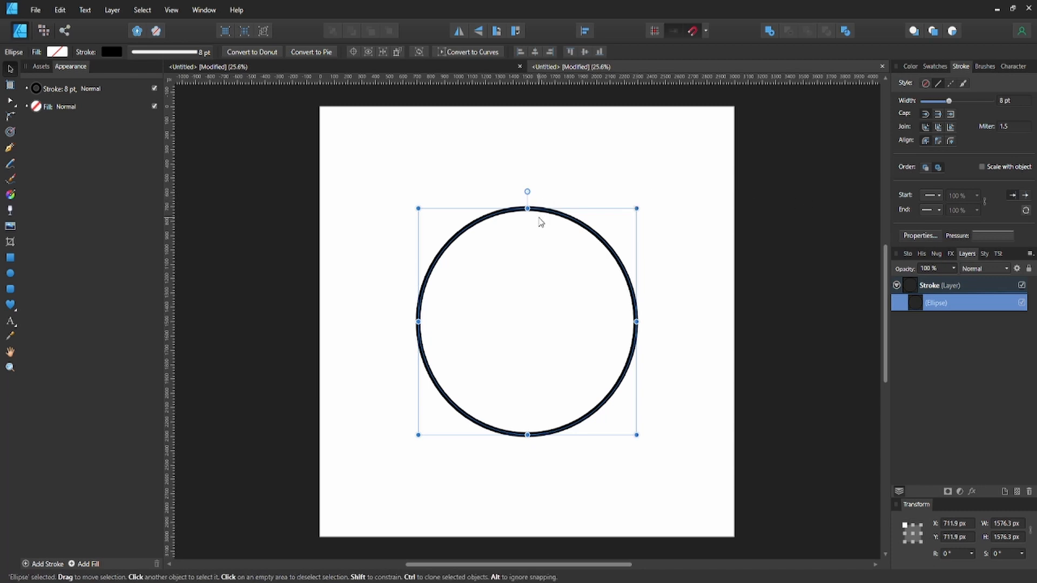
- Duplicate the circle, then shrink the copy to about 880 px around its centre and move it down inside the large circle
key("ctrl+j")
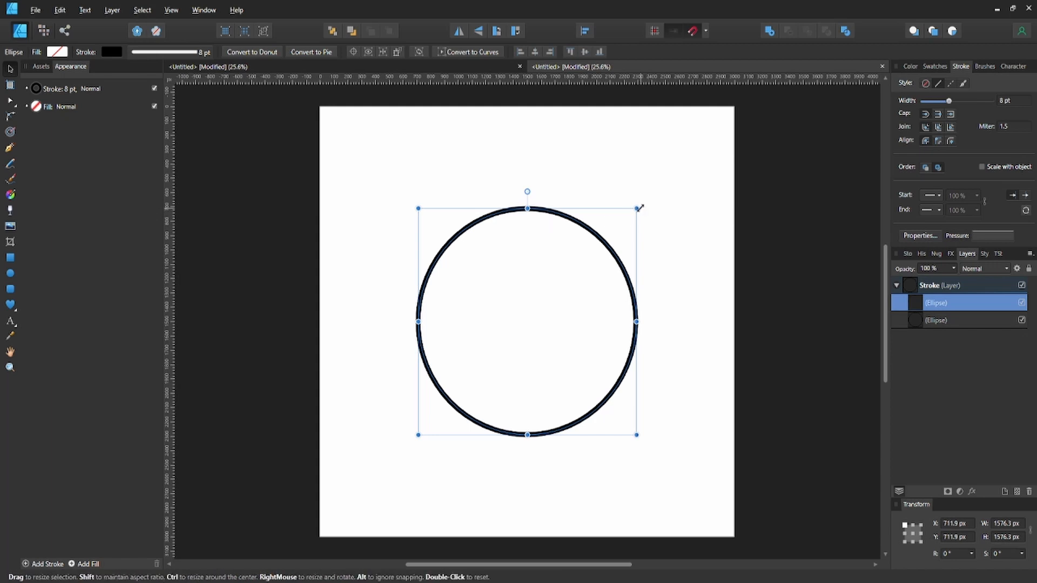
left_click_drag(639, 208, 588, 250)
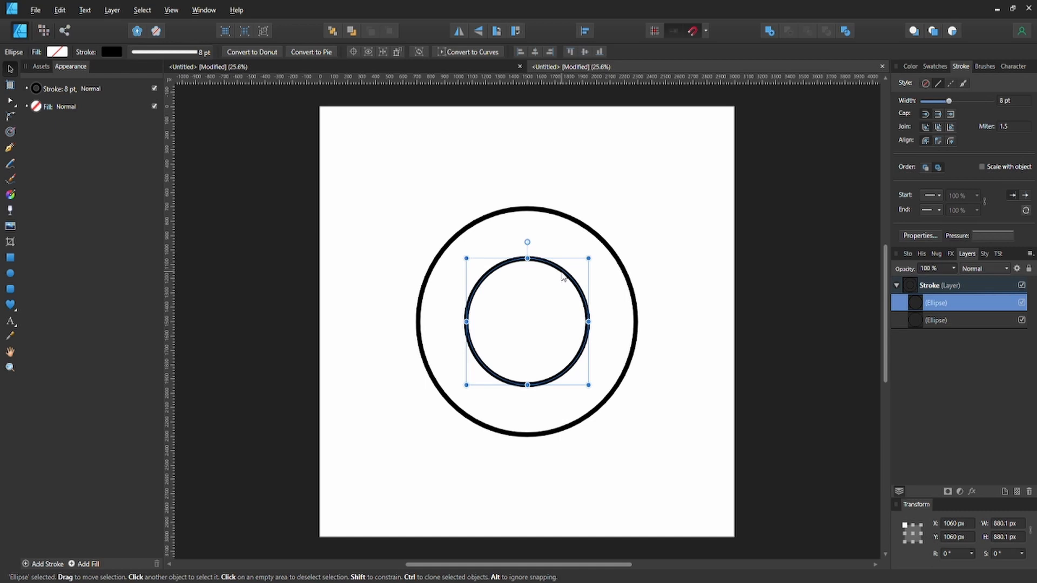
left_click_drag(563, 277, 562, 292)
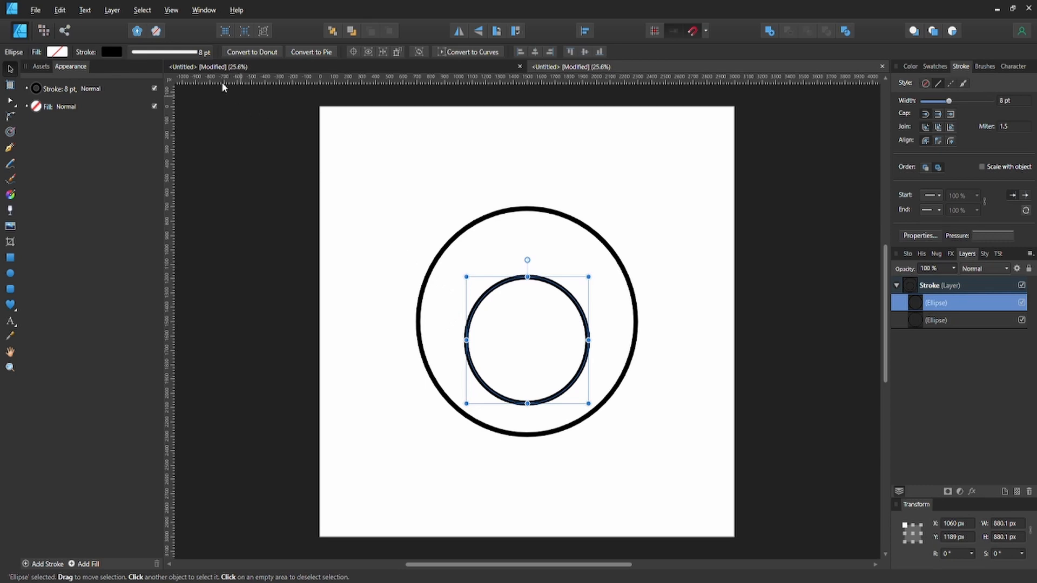
- Set the inner circle's stroke width to 4 pt
left_click(200, 52)
left_click(206, 91)
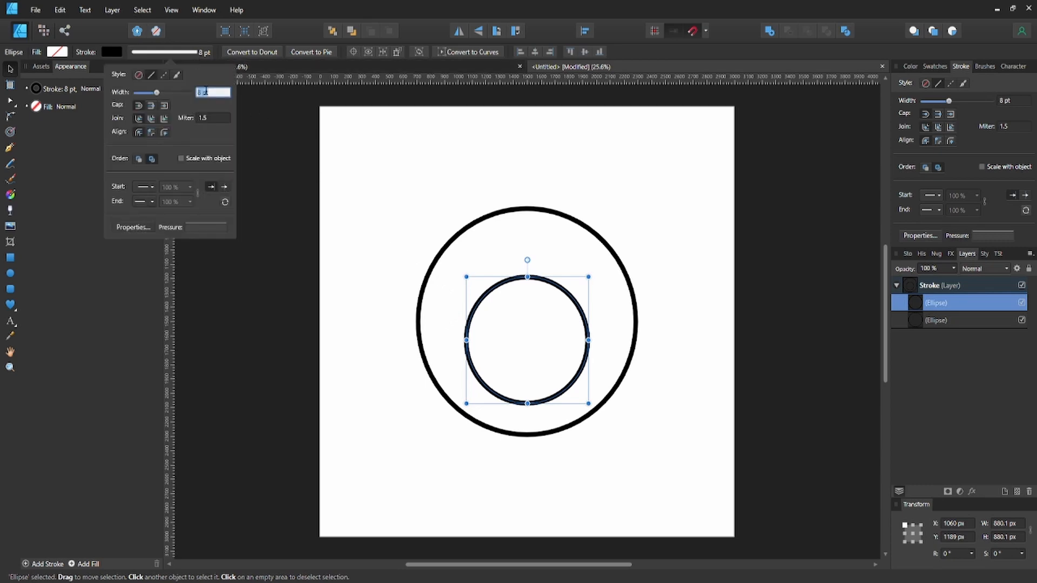
type("4")
key("Return")
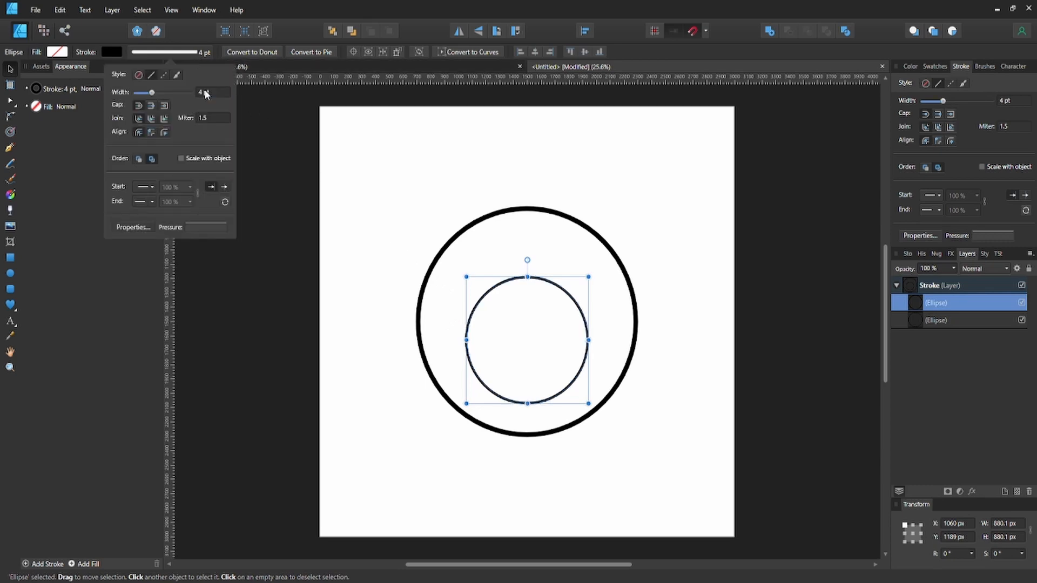
left_click(214, 89)
left_click(500, 198)
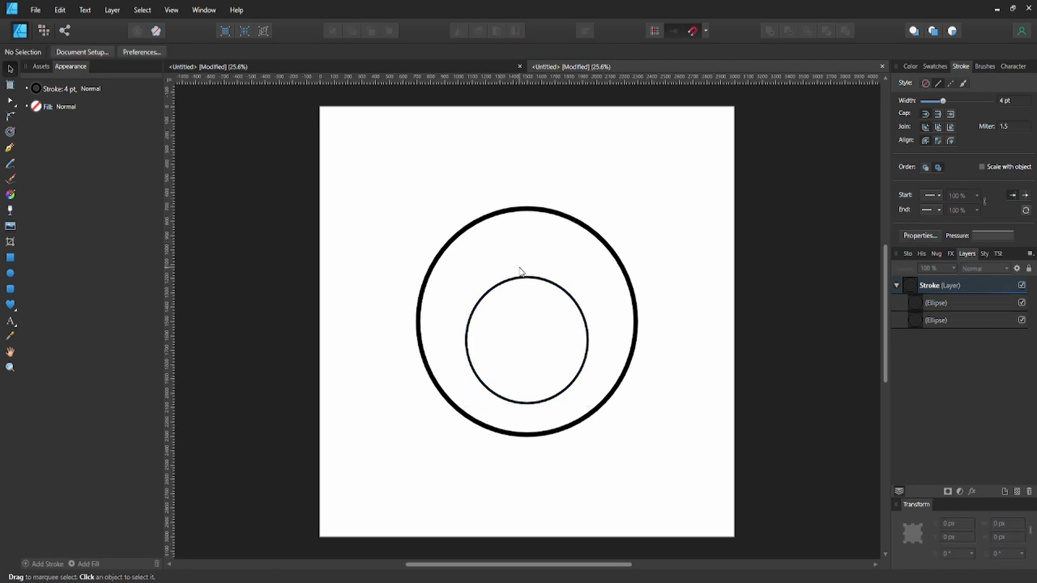
- Change the inner circle's stroke colour to dark teal with CMYK 57, 0, 5, 70
left_click(581, 312)
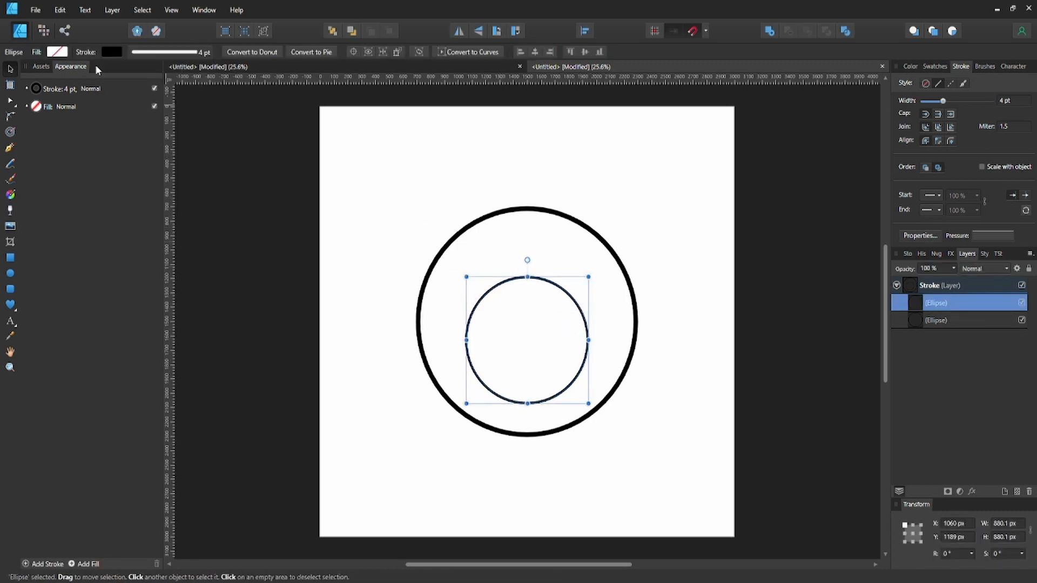
left_click(112, 52)
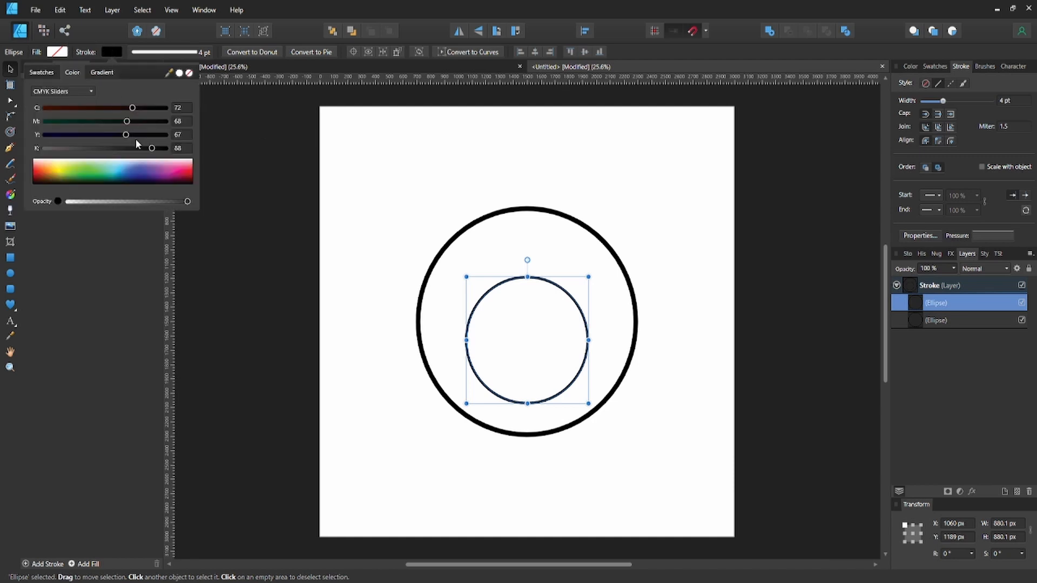
left_click(119, 174)
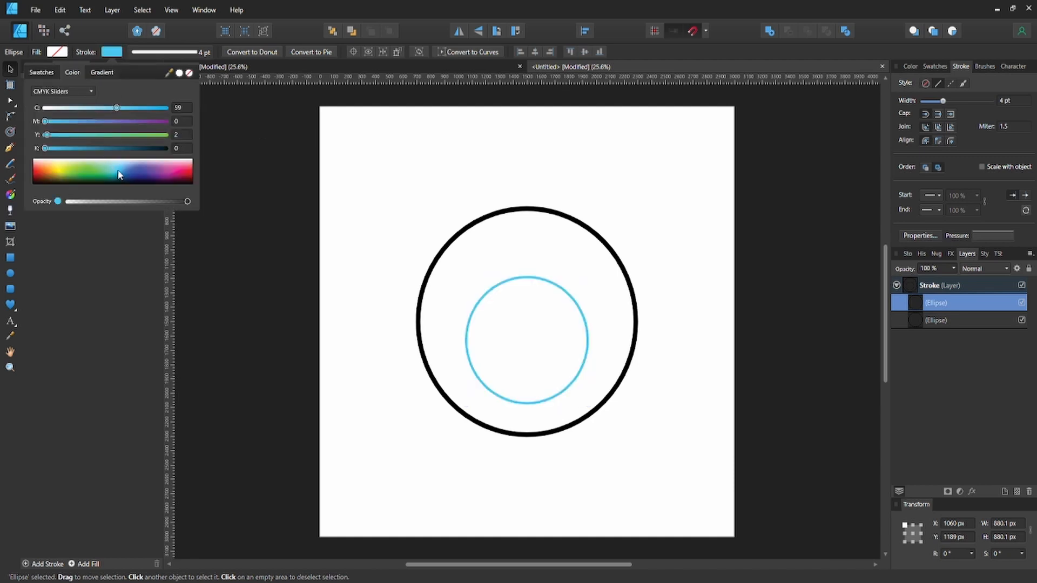
left_click(119, 170)
left_click(151, 149)
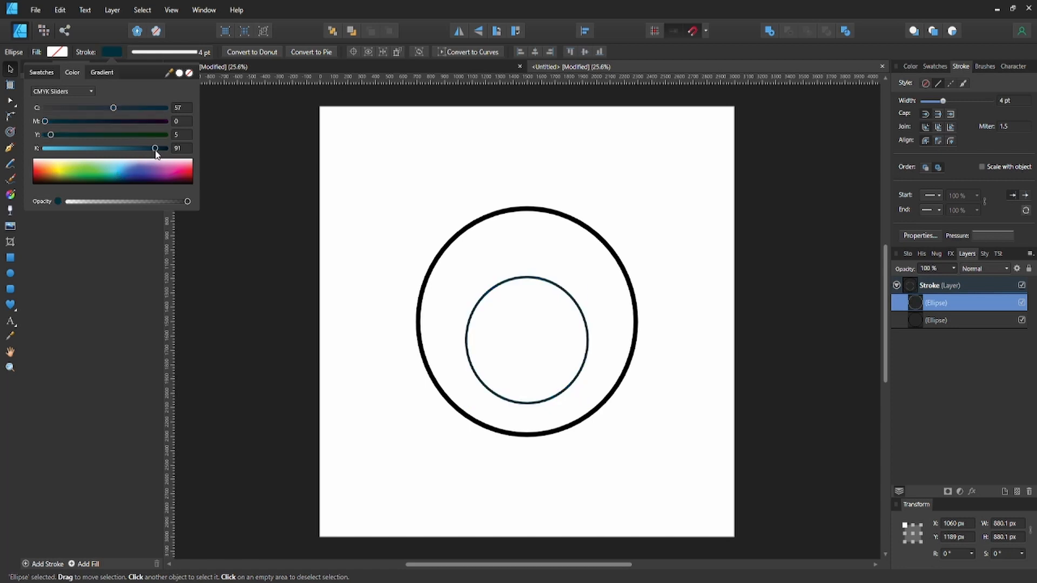
left_click_drag(152, 152, 130, 154)
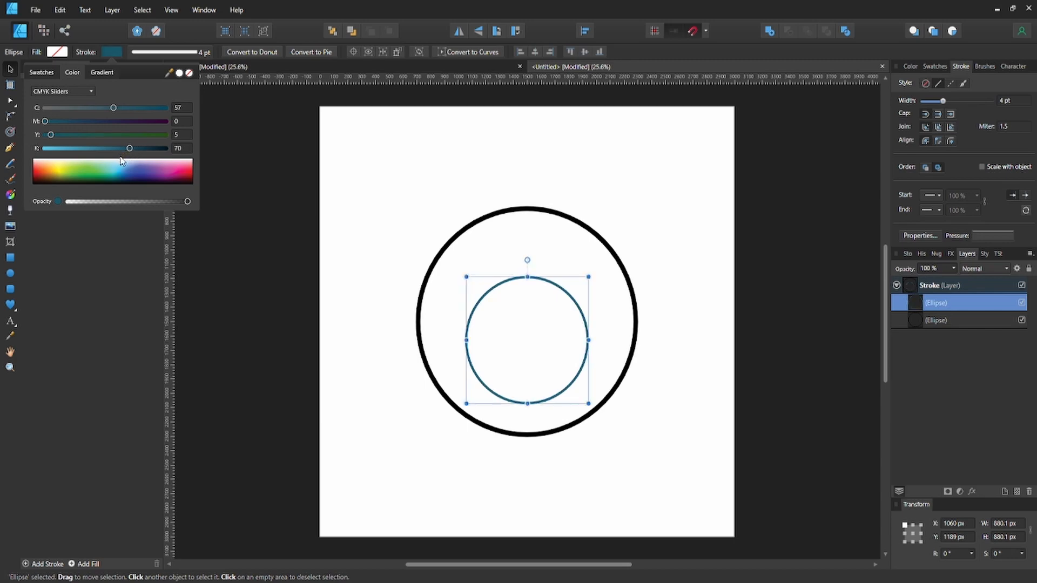
left_click(563, 180)
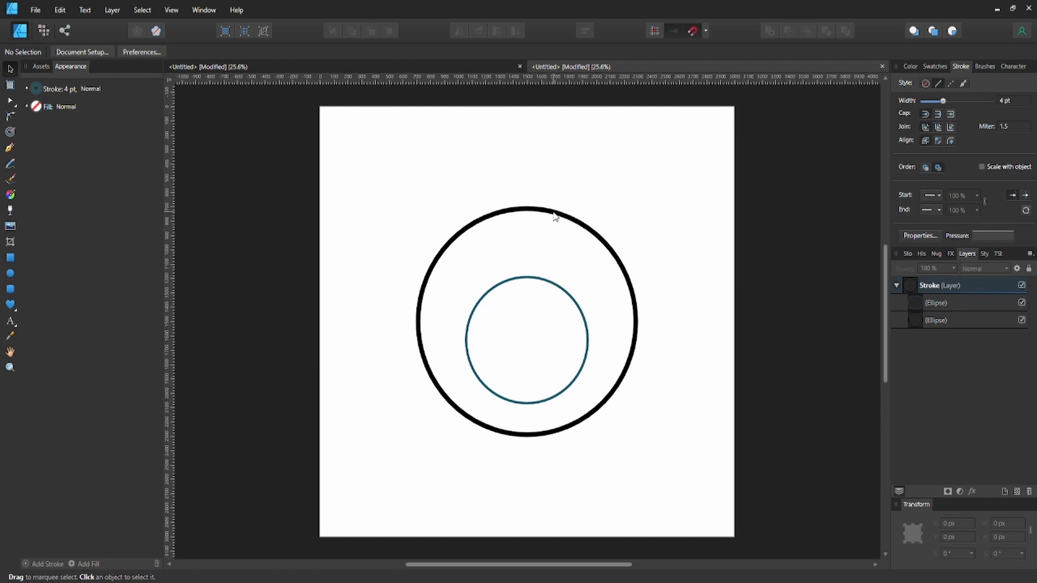
- Add a new layer below the Stroke layer and name it Color
left_click(897, 287)
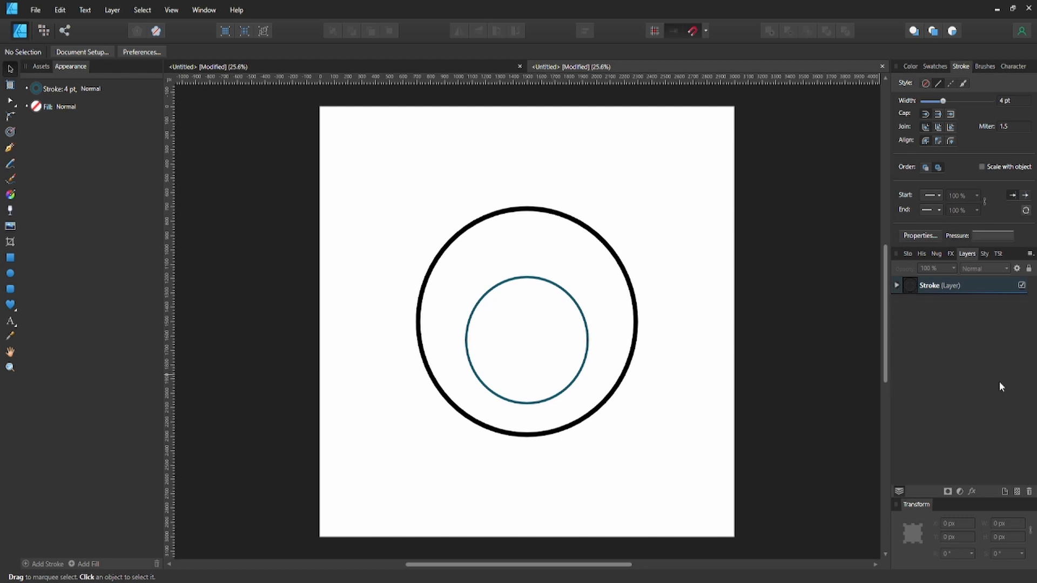
key("ctrl+shift+l")
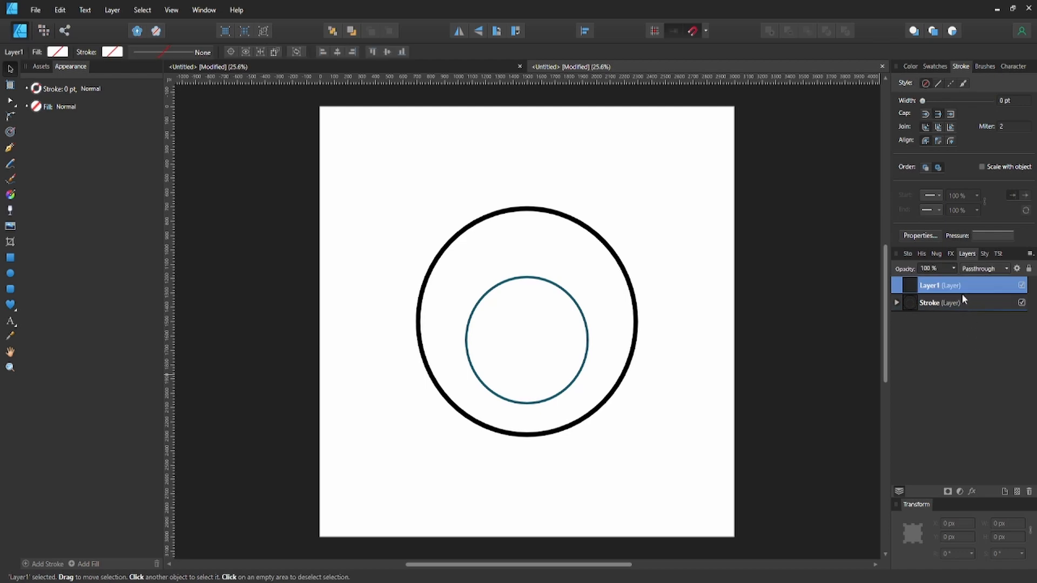
left_click_drag(961, 292, 948, 326)
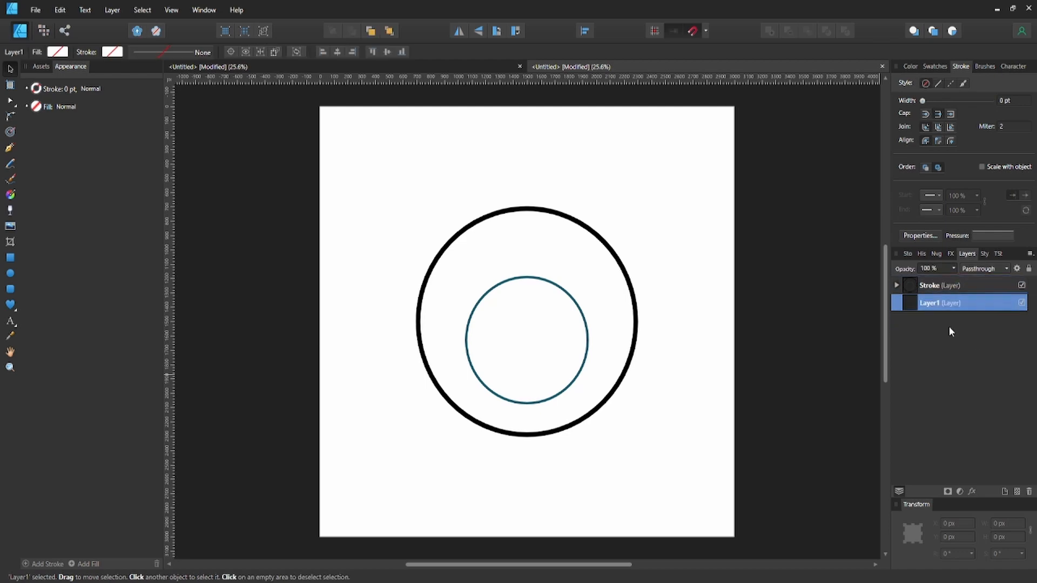
double_click(928, 304)
type("Color")
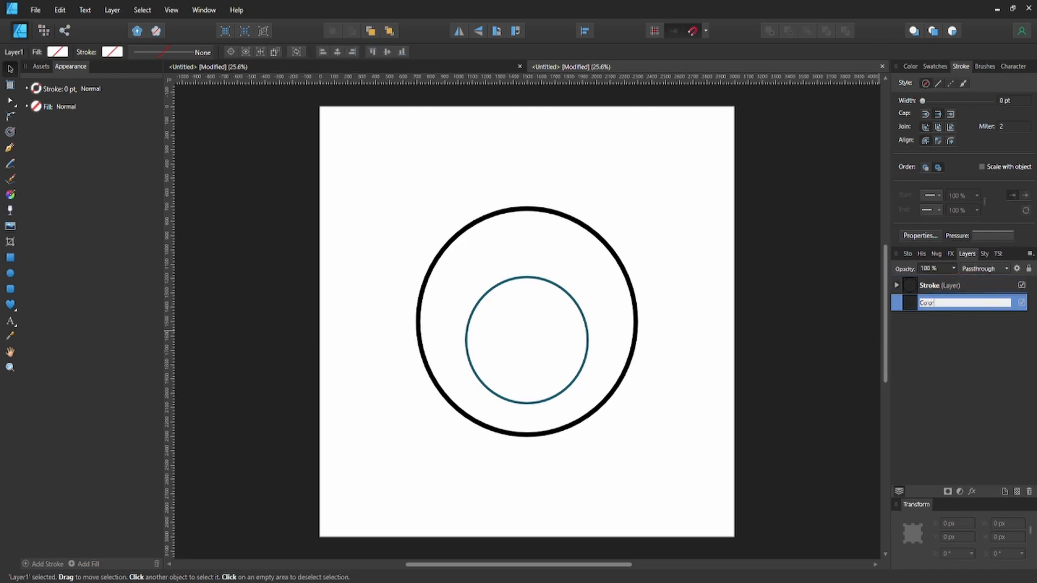
key("Return")
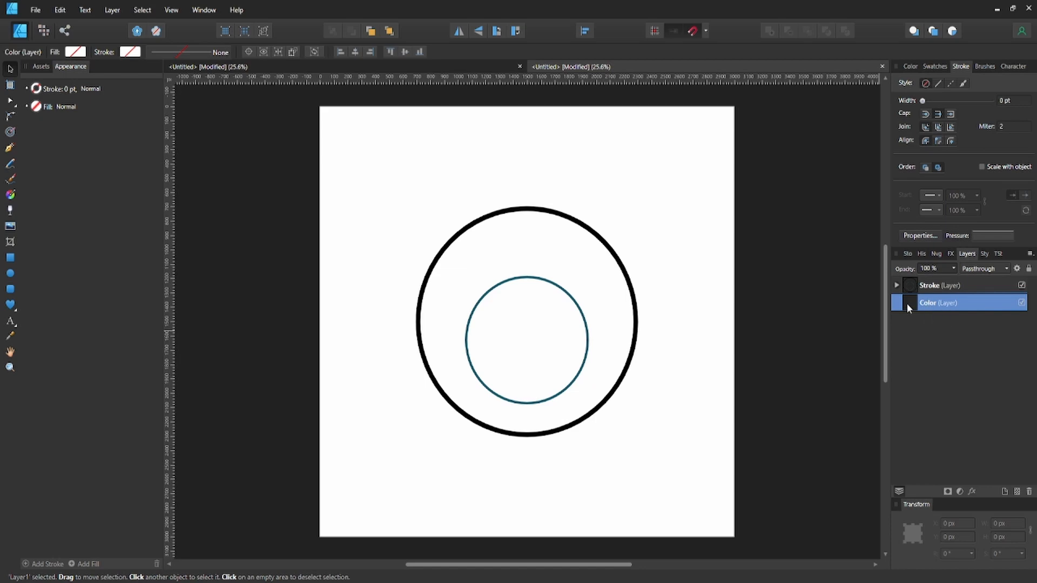
- Copy the inner circle from the Stroke layer into the Color layer
left_click(897, 286)
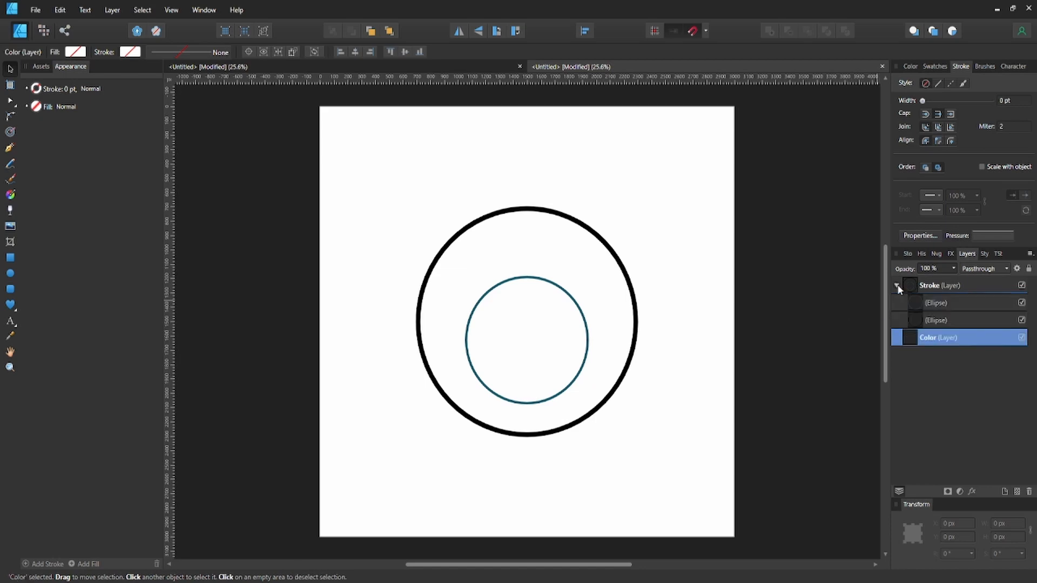
left_click(928, 322)
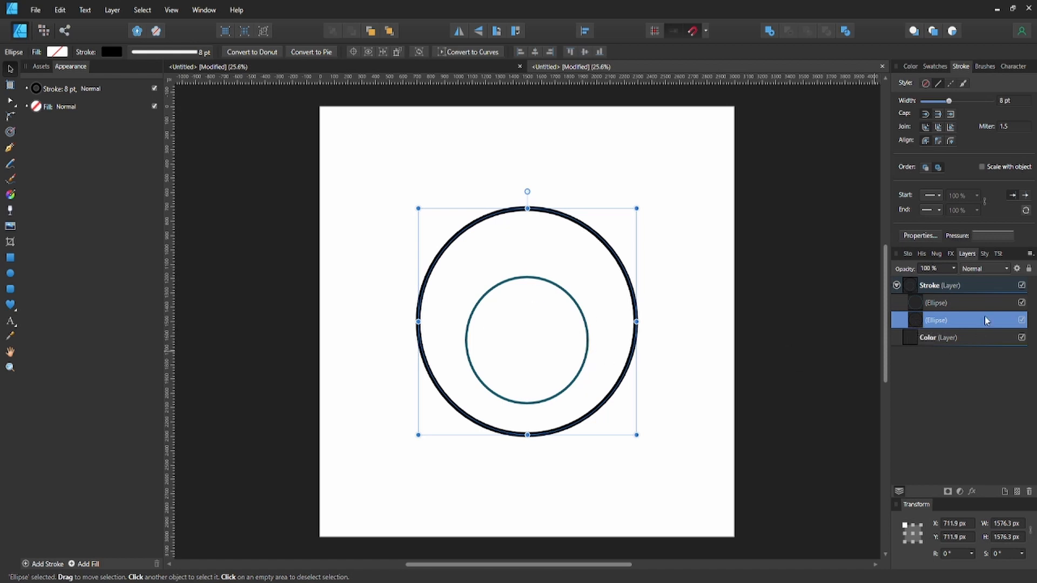
left_click(961, 303)
left_click(897, 285)
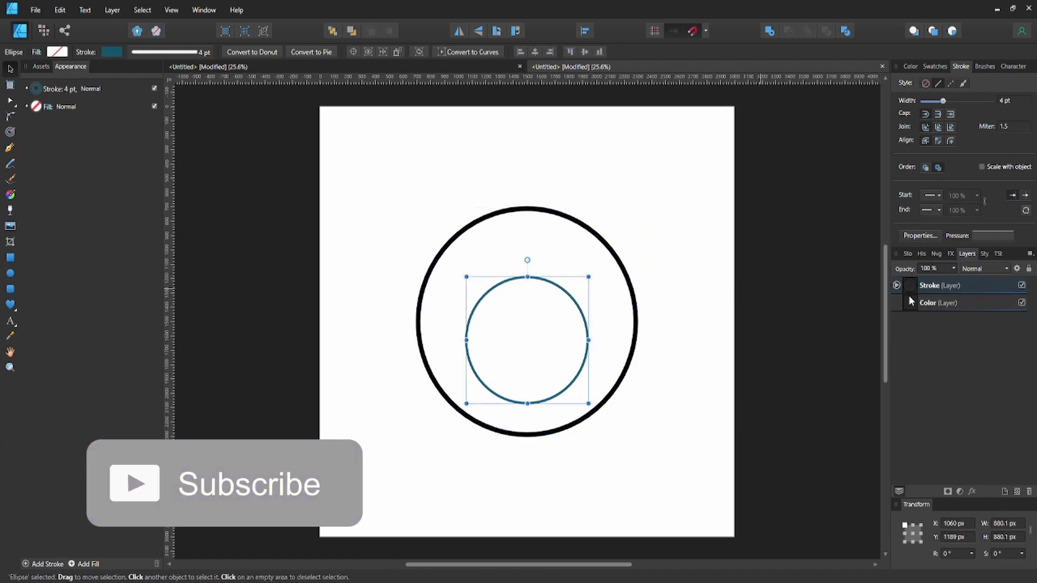
left_click(910, 304)
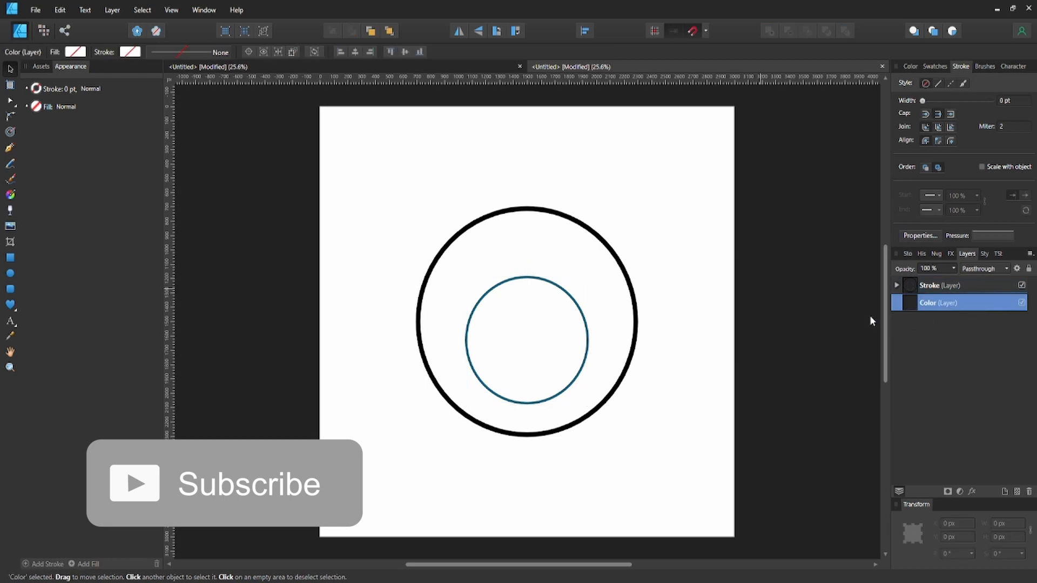
left_click(544, 291)
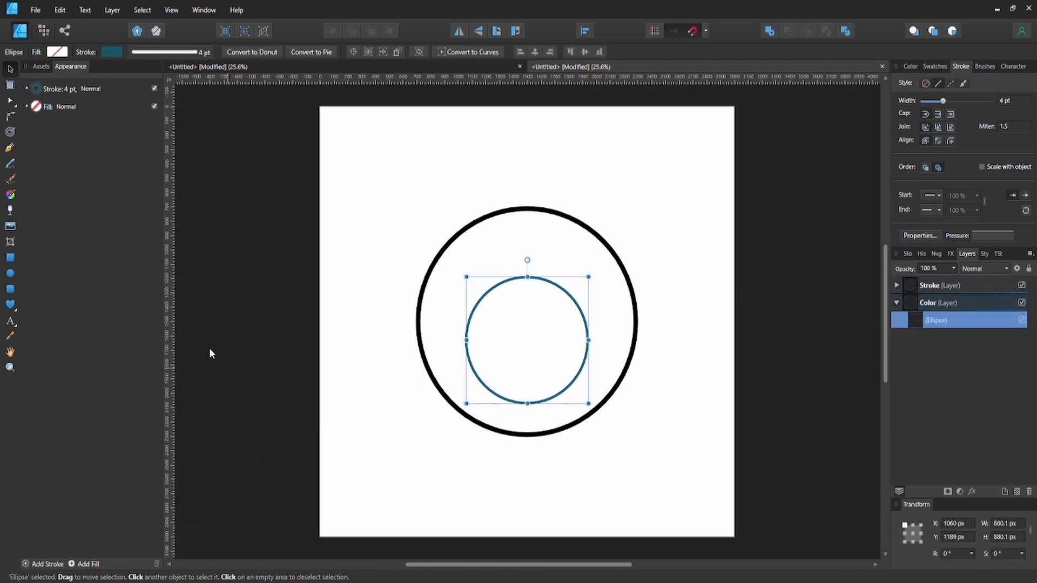
- Remove the copied circle's stroke colour and fill it with bright cyan from the TrippyPear palette
left_click(112, 53)
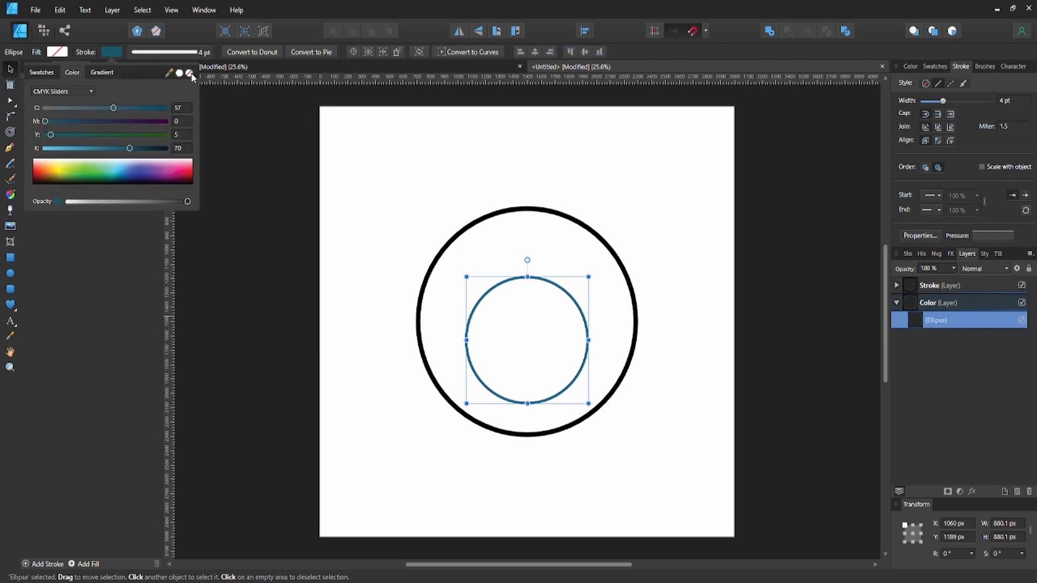
left_click(186, 76)
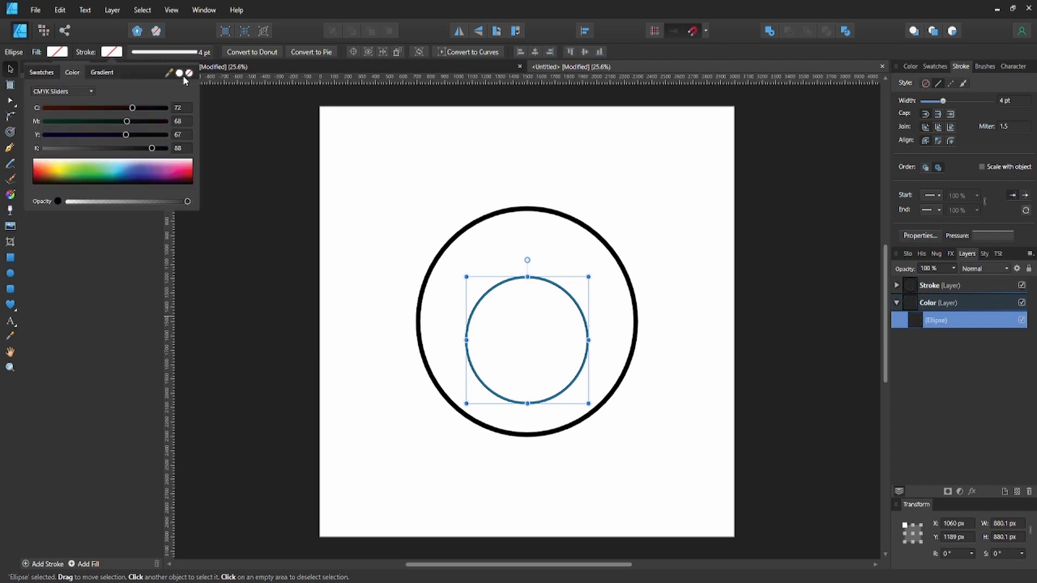
left_click(64, 52)
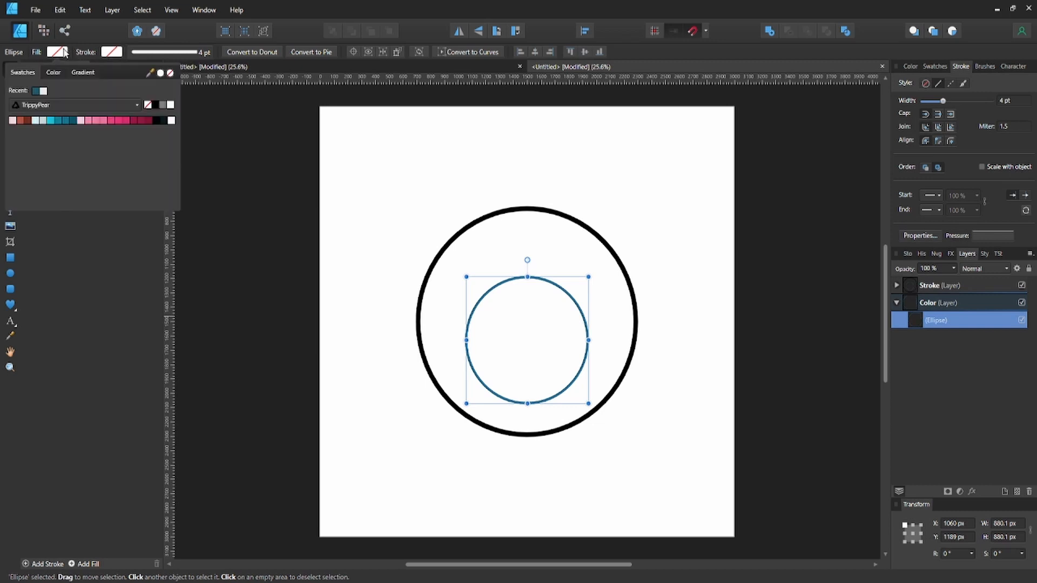
left_click(49, 122)
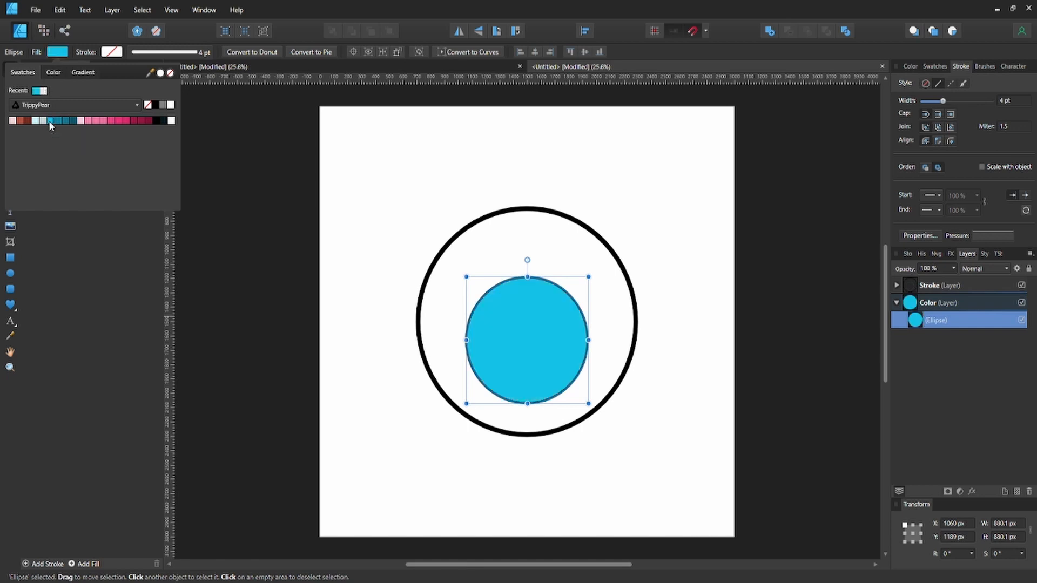
left_click(59, 53)
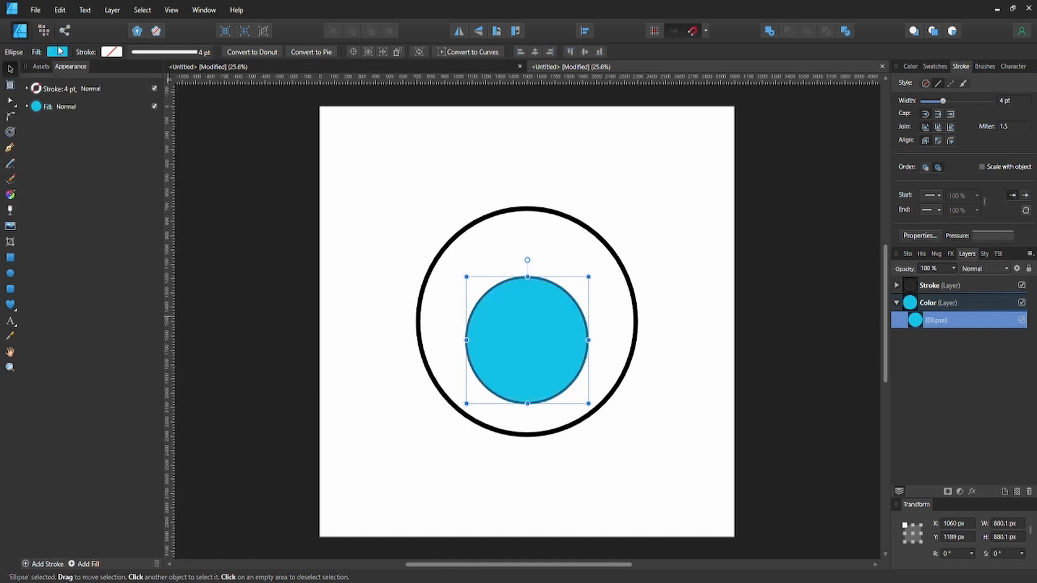
- Soften the copied circle's fill by setting cyan to 59 and yellow to 4
left_click(59, 52)
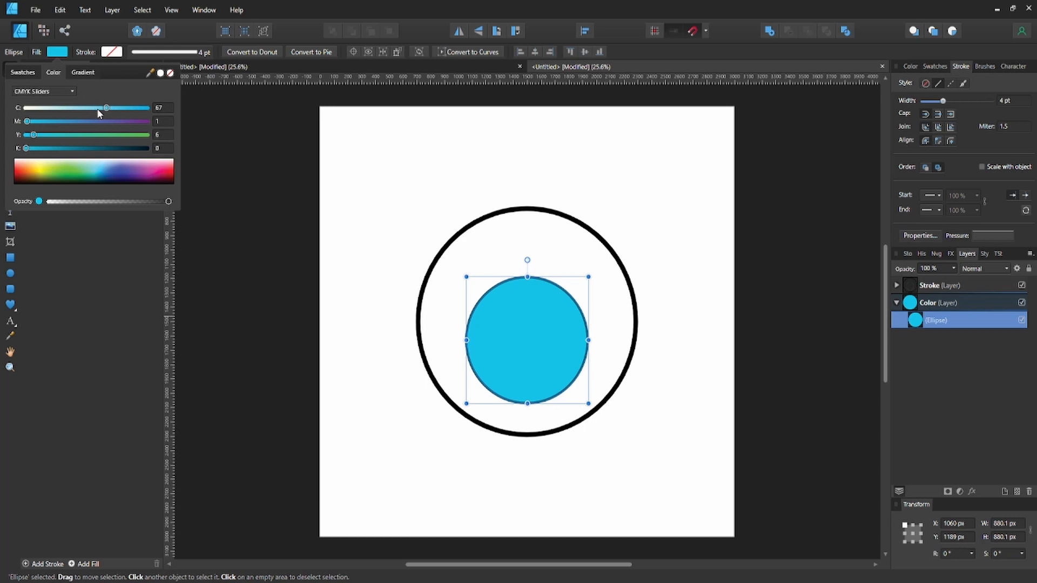
left_click(97, 108)
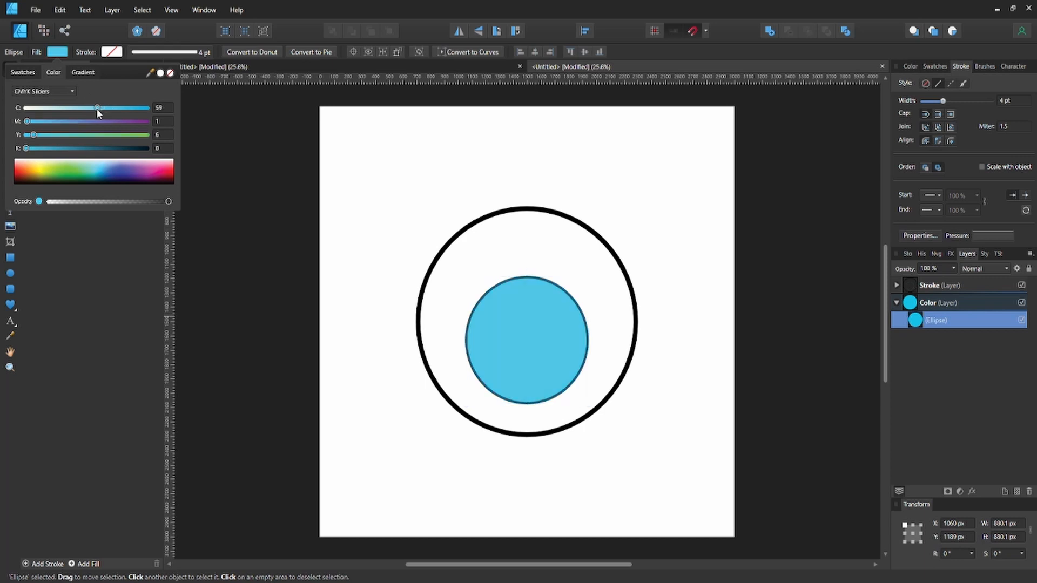
left_click(33, 137)
left_click_drag(33, 139, 31, 140)
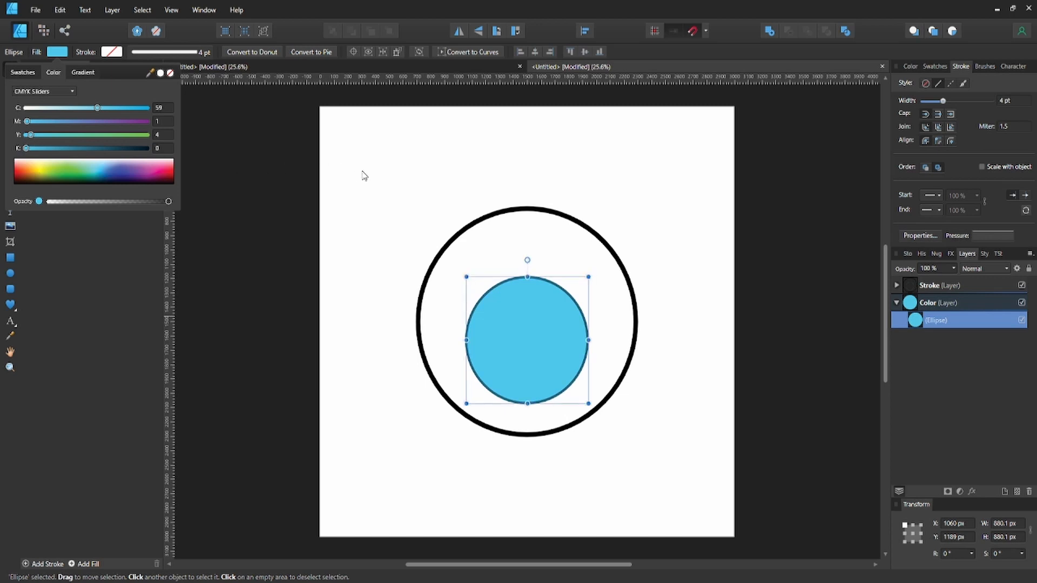
left_click(923, 328)
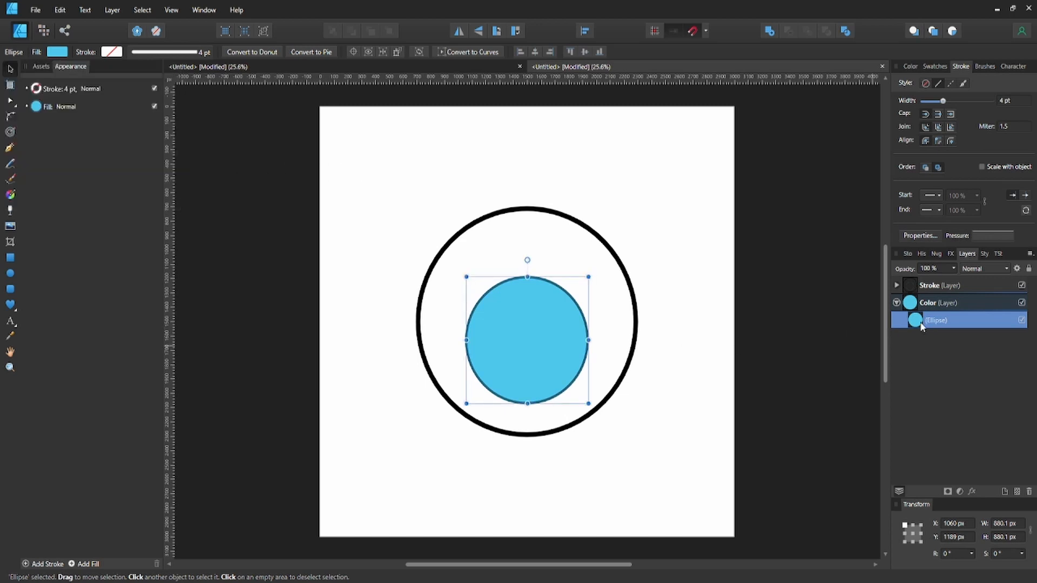
- Duplicate the cyan circle in the Color layer and darken the copy's fill by setting black to 100
key("ctrl+j")
left_click(62, 53)
left_click(141, 149)
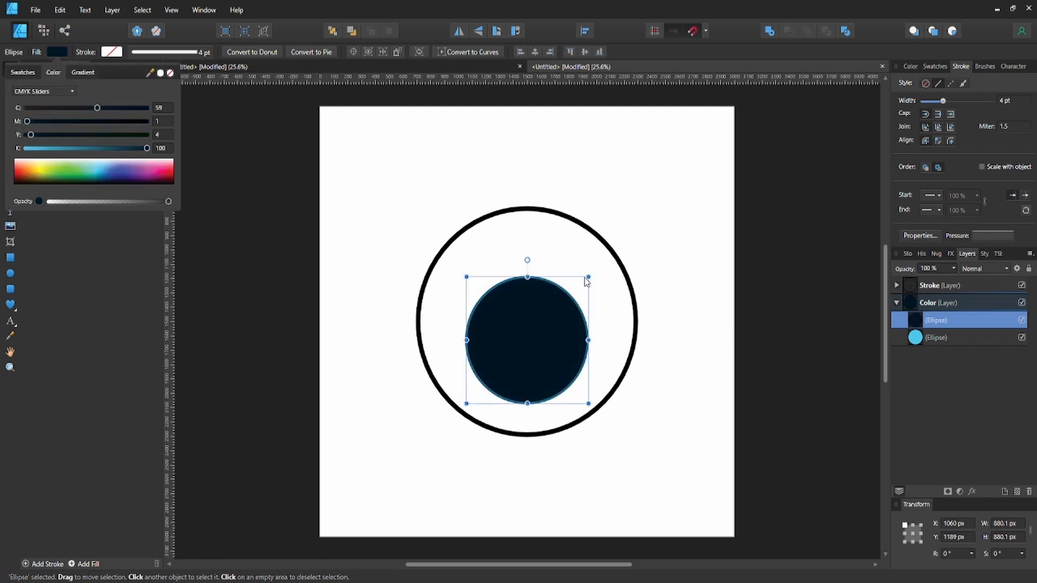
- Shrink the dark circle about its centre to about 591 px wide and nudge it down 30 px within the cyan circle
left_click_drag(589, 276, 572, 298)
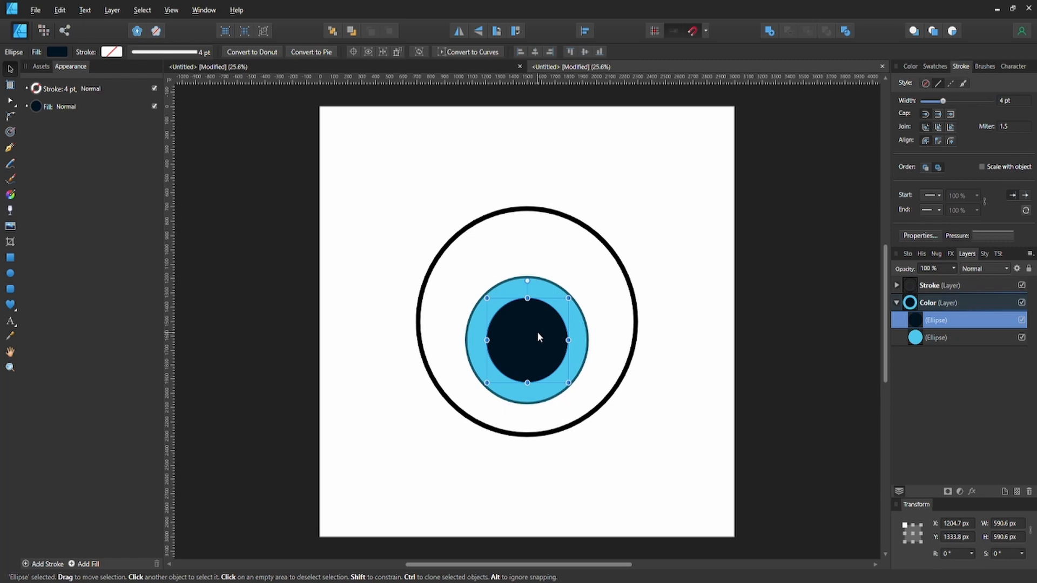
key("shift+Down")
key("shift+Down")
key("shift+Down")
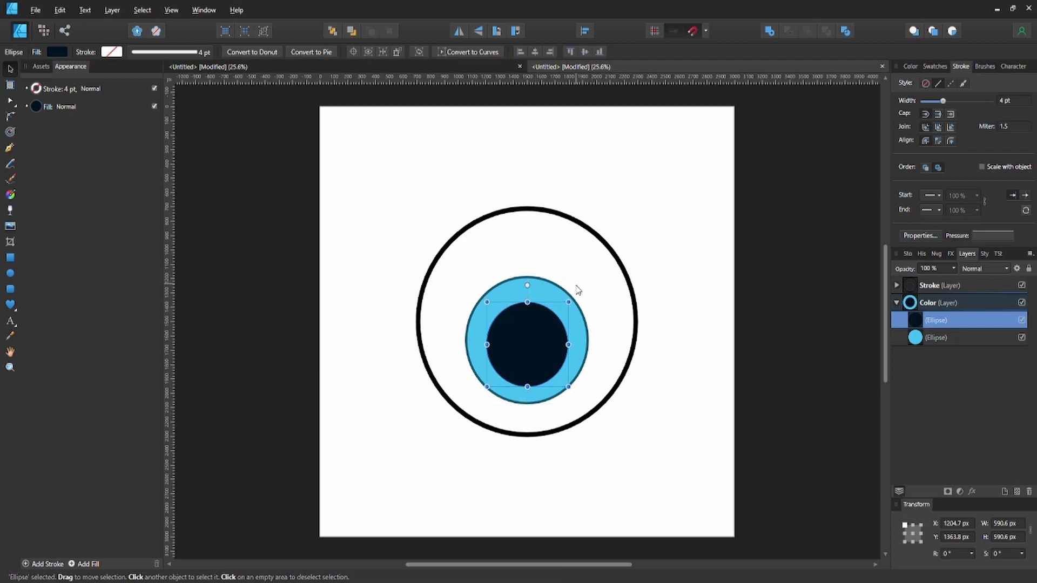
- Draw a narrow upright triangle about 38 px wide and 238 px tall across the dark circle's upper edge
scroll(566, 313, "up", 2)
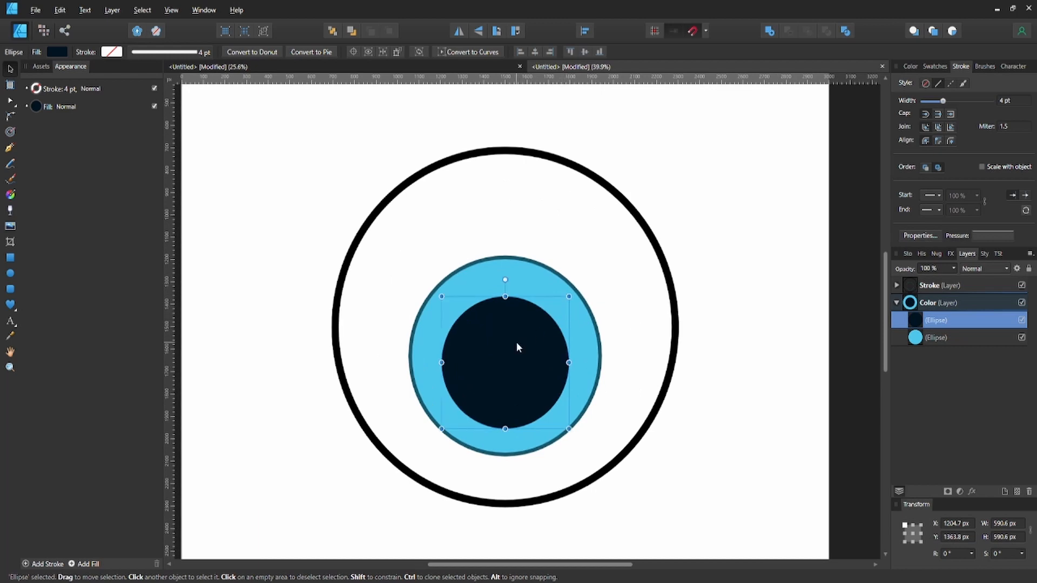
scroll(516, 342, "up", 1)
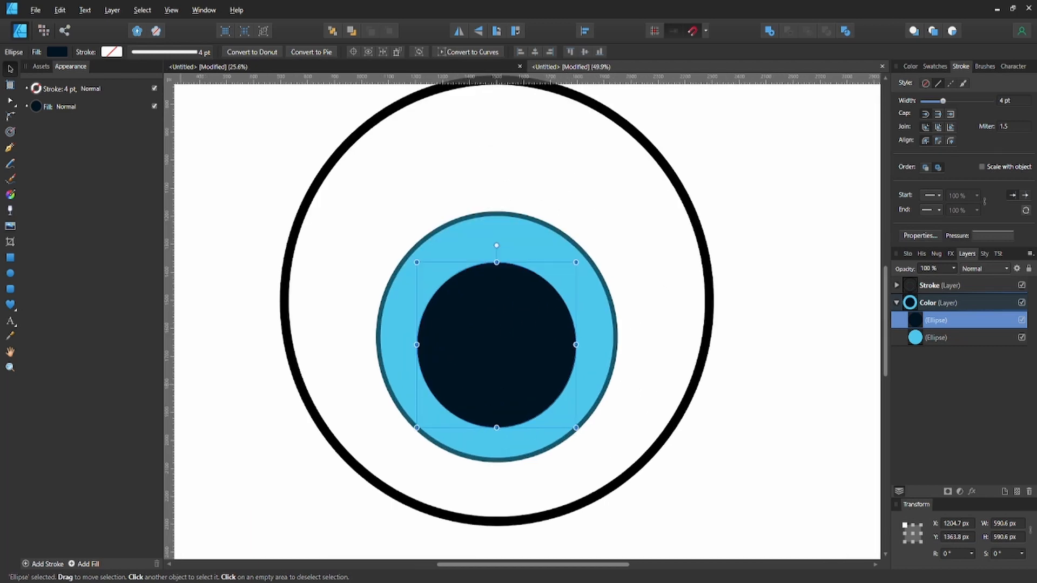
left_click(14, 309)
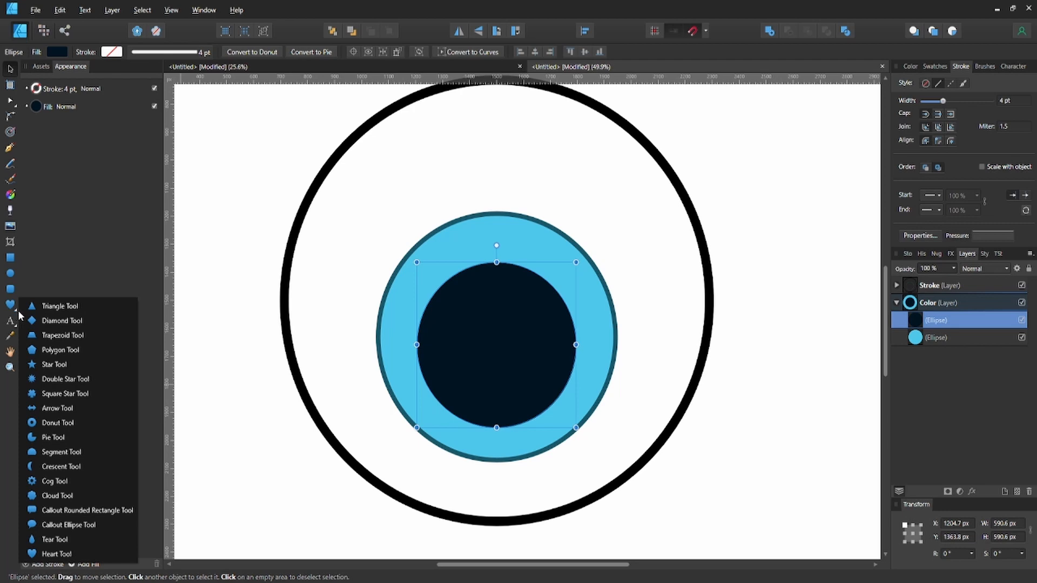
left_click(49, 305)
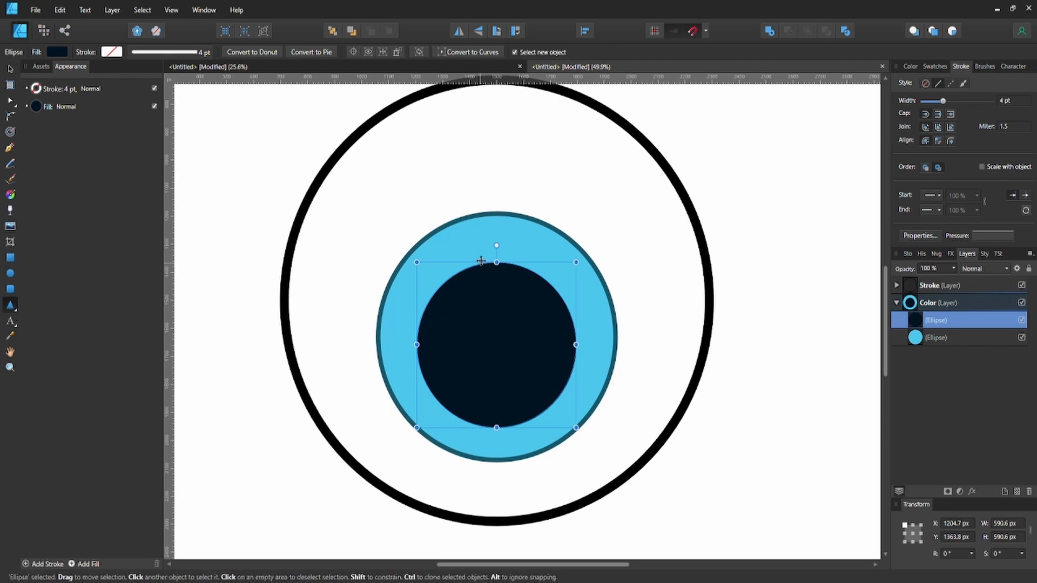
left_click_drag(482, 239, 492, 305)
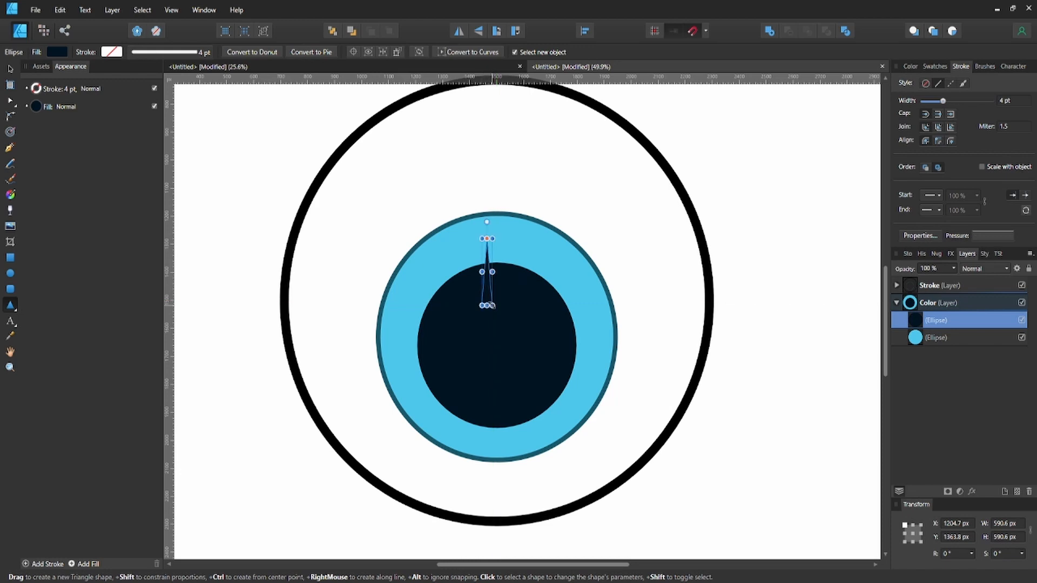
- Fill the triangle with the recently used cyan and lighten it to a very pale blue by lowering its cyan value
left_click(61, 52)
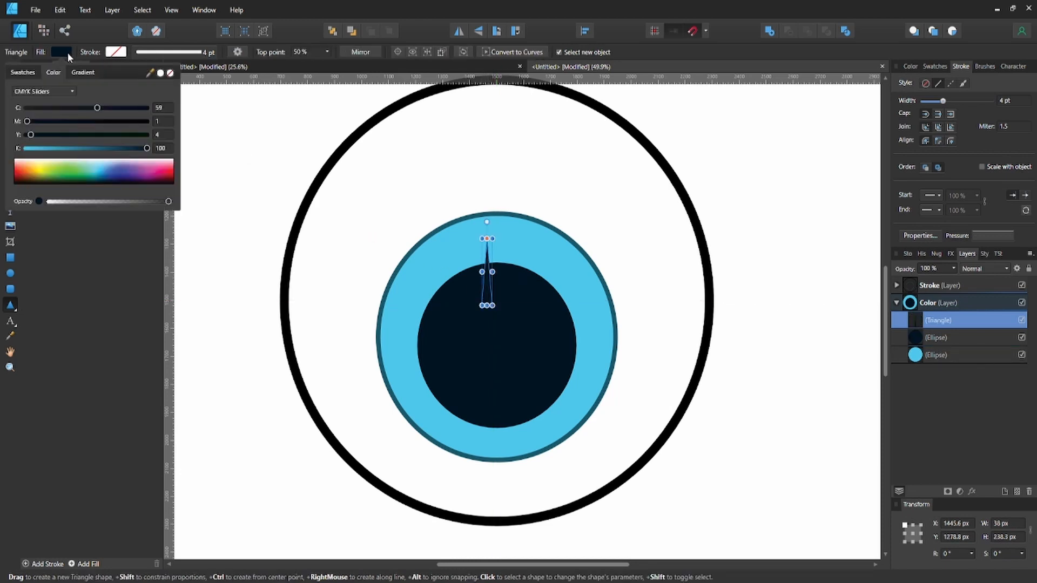
left_click(22, 72)
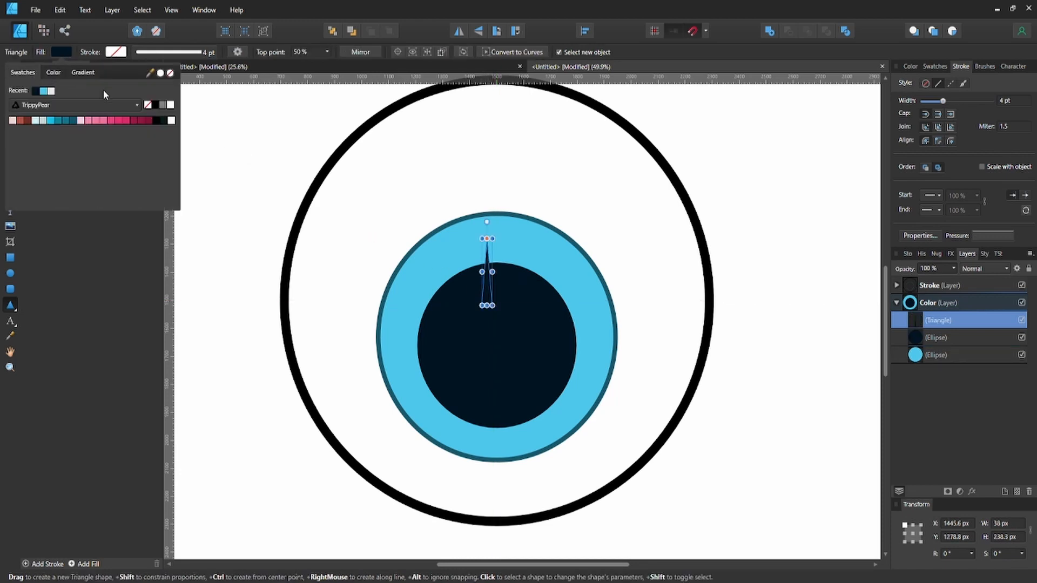
left_click(44, 91)
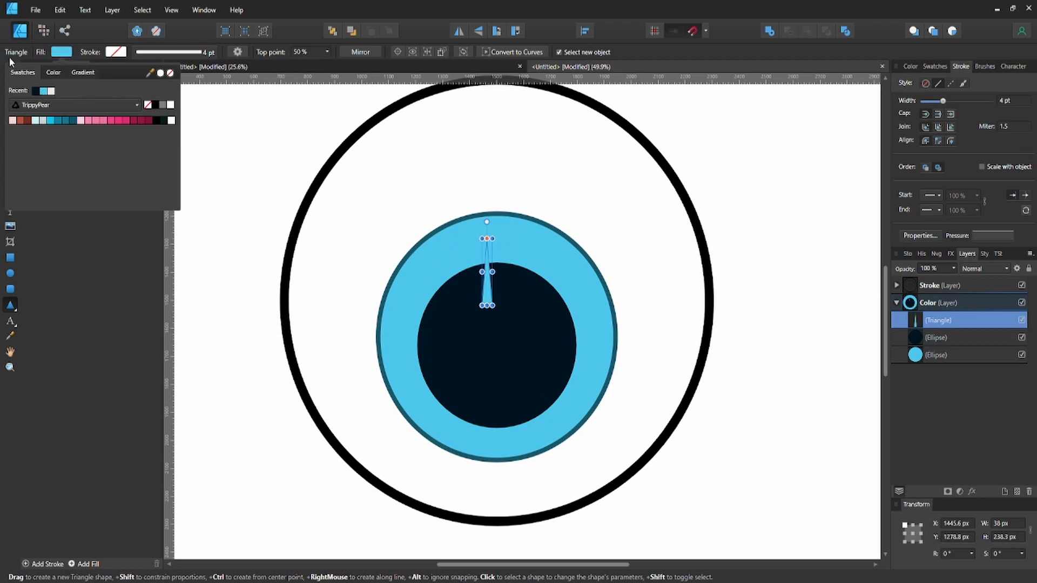
left_click(59, 73)
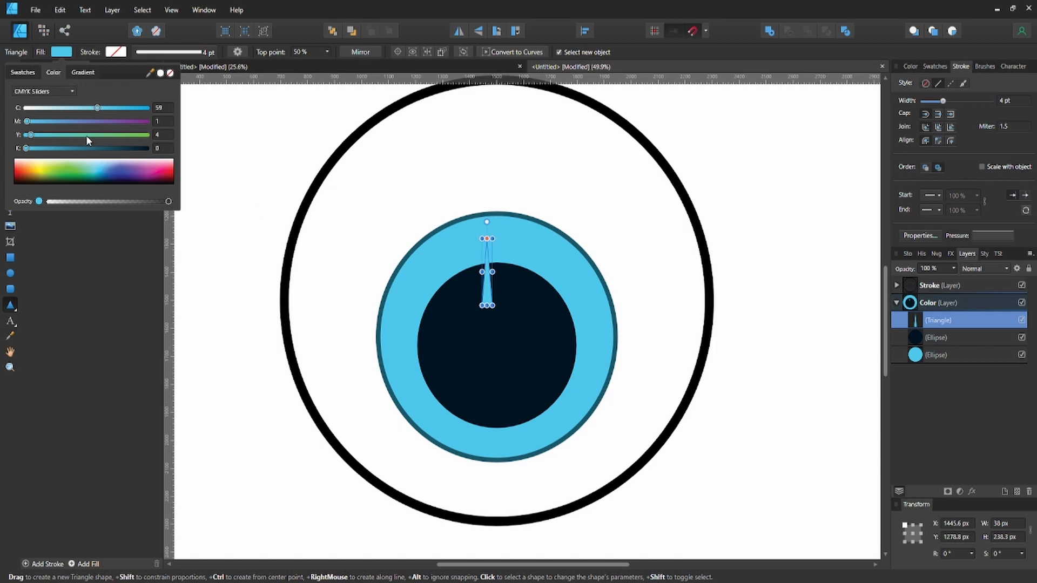
left_click_drag(83, 109, 48, 110)
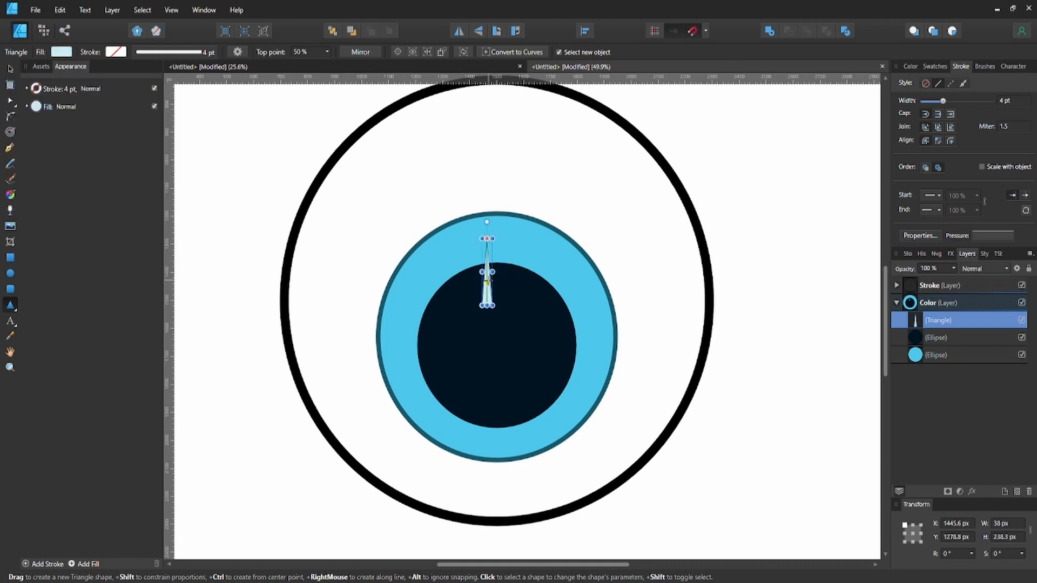
- Centre the triangle horizontally on the circles and place it beneath the dark circle in the layer order
key("v")
left_click_drag(487, 286, 497, 282)
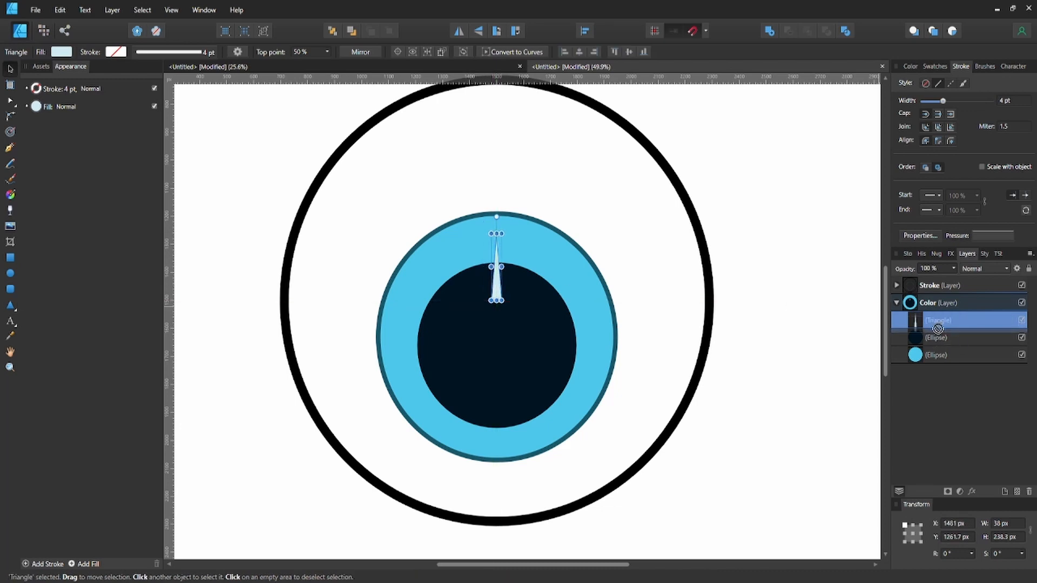
left_click_drag(938, 329, 938, 351)
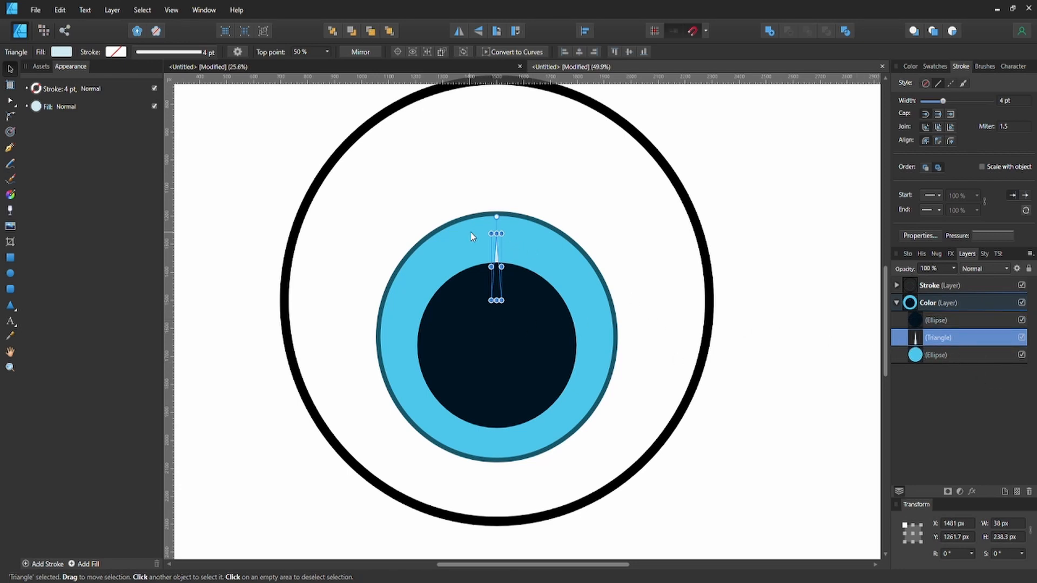
- Stretch the triangle's tip upward until it is about 267 px tall
scroll(476, 232, "up", 1)
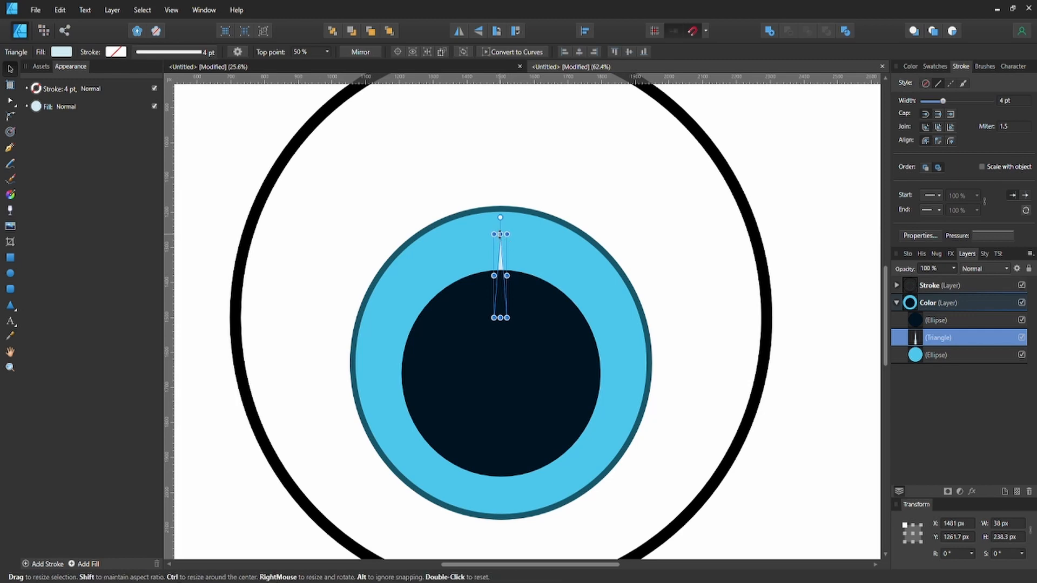
left_click_drag(500, 233, 502, 226)
left_click(789, 212)
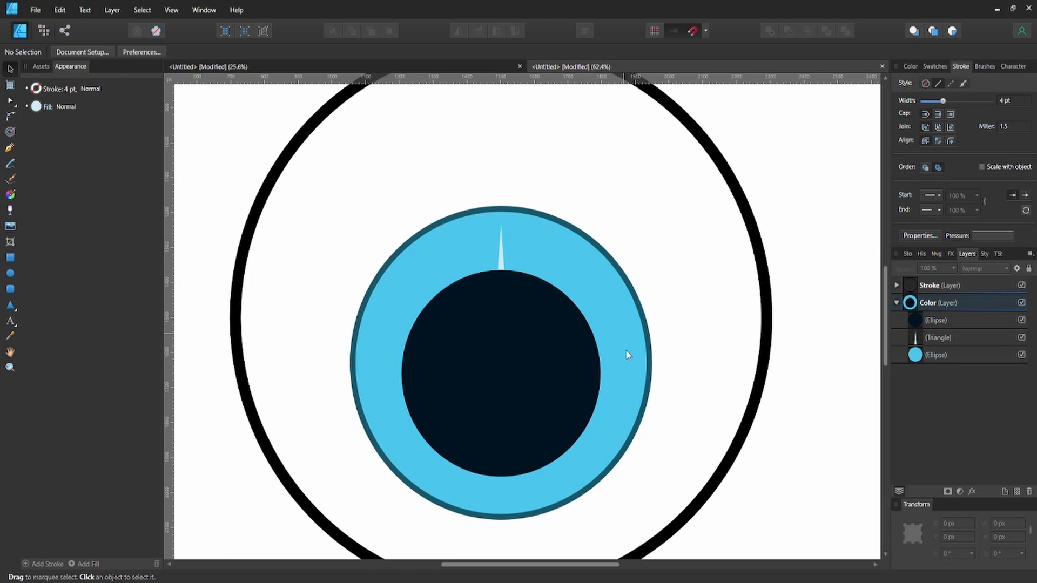
- Duplicate the triangle and move the copy's transform origin to the centre of the cyan circle
left_click(916, 339)
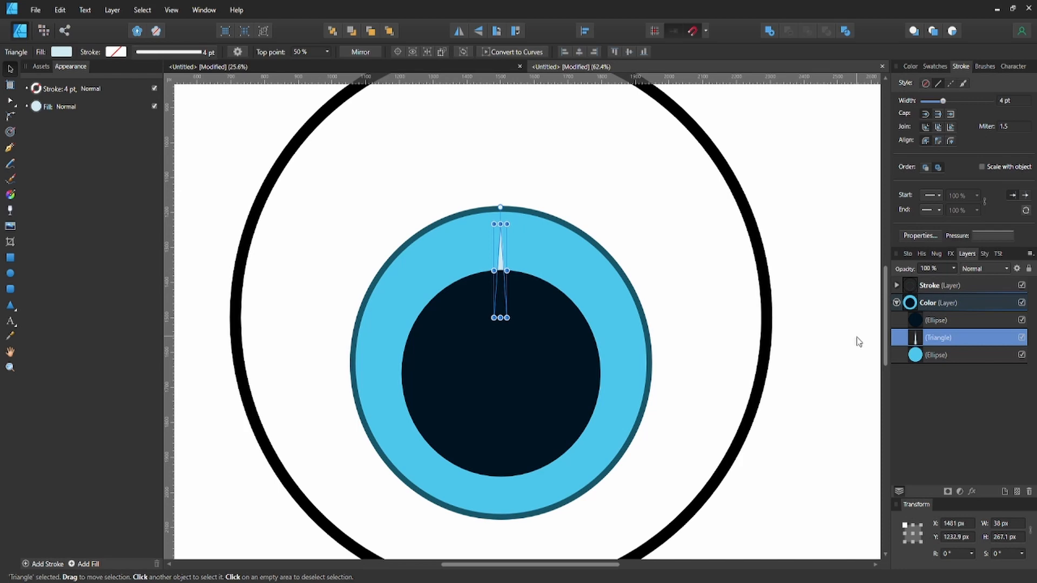
key("ctrl+j")
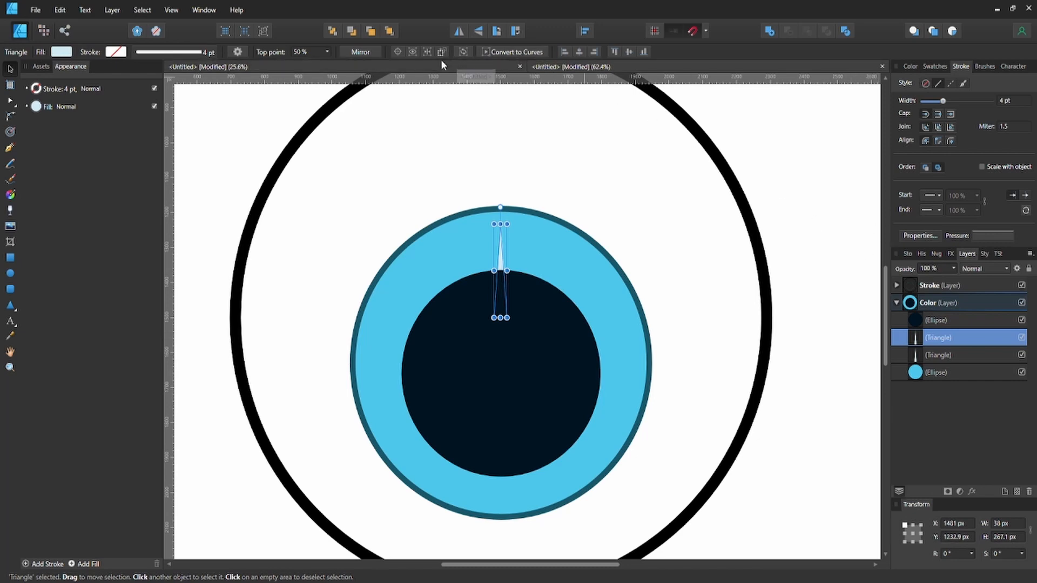
left_click(398, 50)
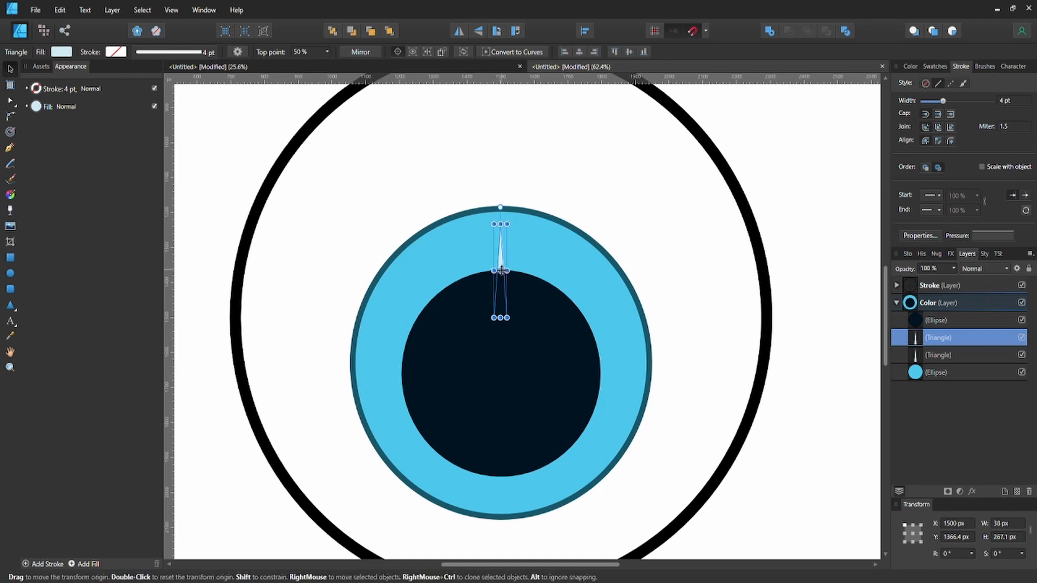
left_click_drag(501, 270, 503, 271)
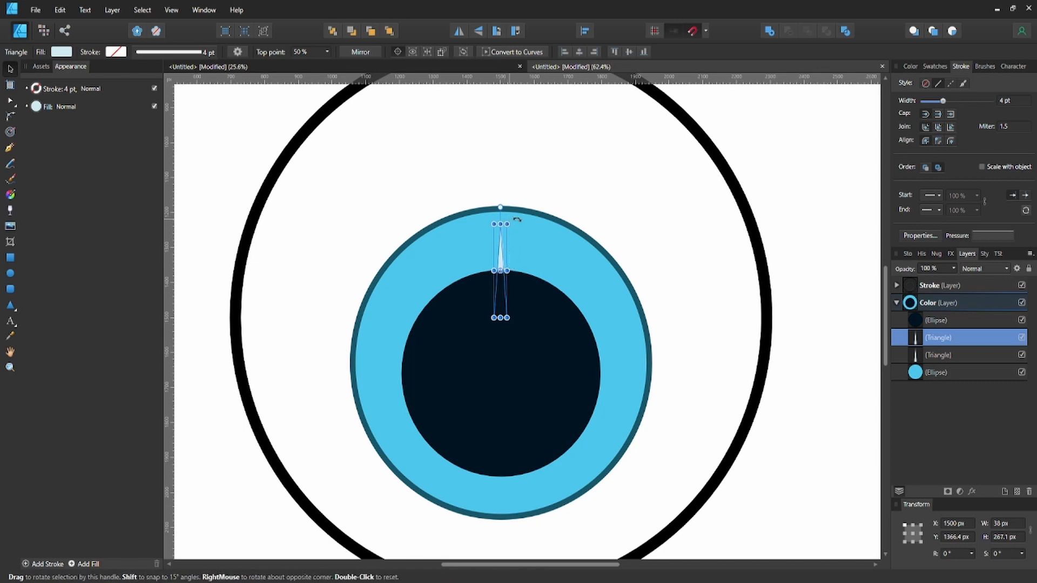
mouse_move(517, 219)
left_mouse_down()
mouse_move(549, 247)
mouse_move(481, 210)
mouse_move(500, 212)
left_mouse_up()
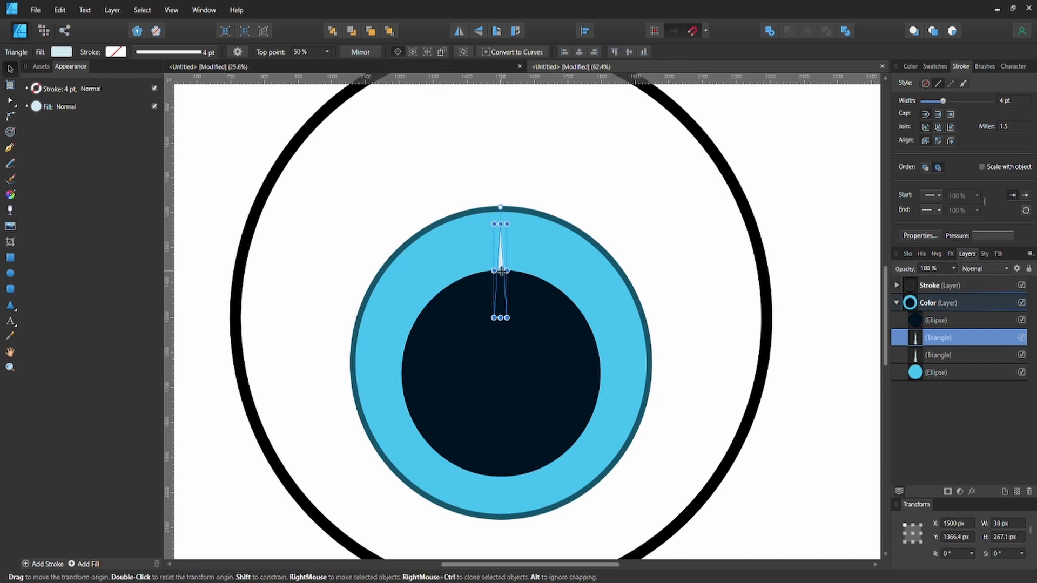
left_click_drag(501, 271, 506, 363)
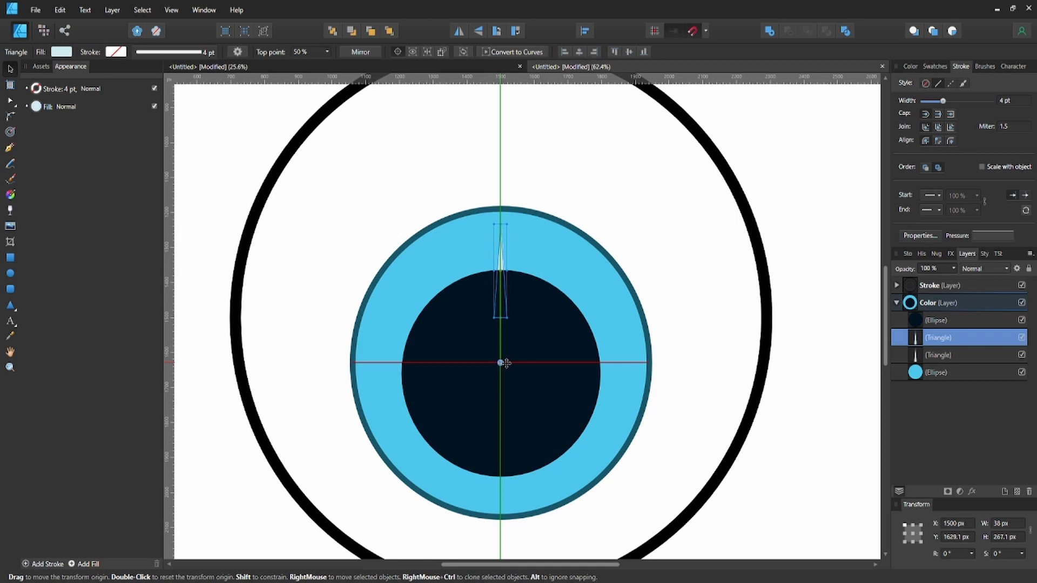
left_click_drag(506, 363, 504, 360)
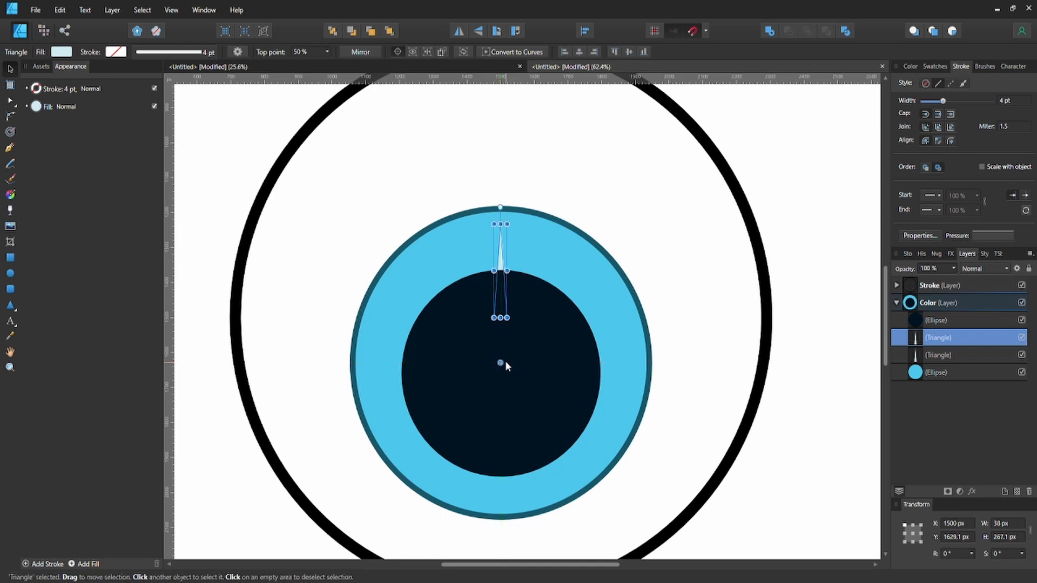
- Rotate the copied triangle around the relocated origin by 360/40 degrees
left_click(952, 552)
type("360/40")
key("Return")
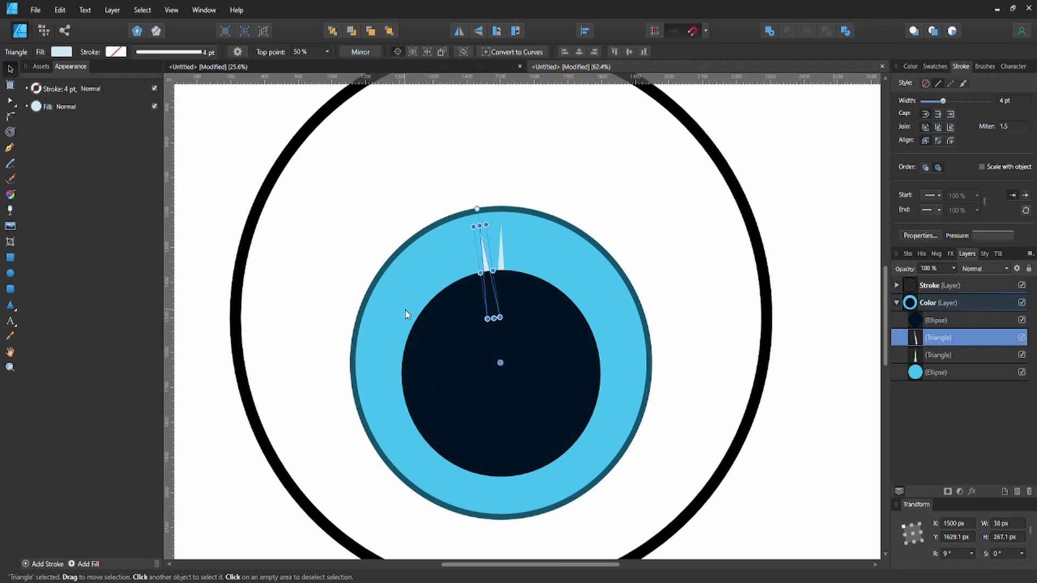
- Repeat the rotated duplication at 9° intervals until triangles ring the entire dark circle
key("ctrl+j")
key("ctrl+j")
key("ctrl+j")
key("ctrl+j")
key("ctrl+j")
key("ctrl+j")
key("ctrl+j")
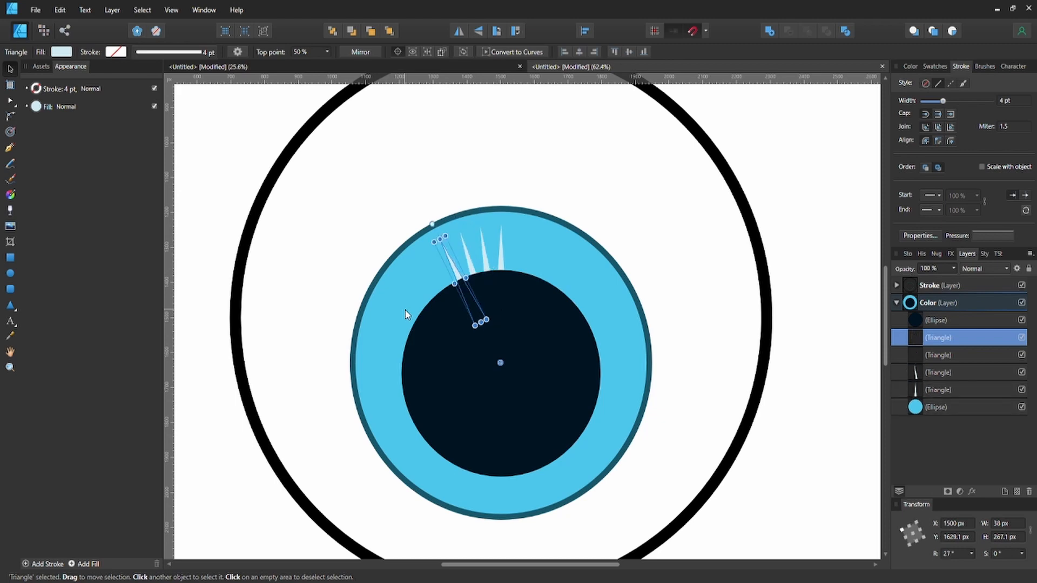
key("ctrl+j")
key("ctrl+j")
key("ctrl+j")
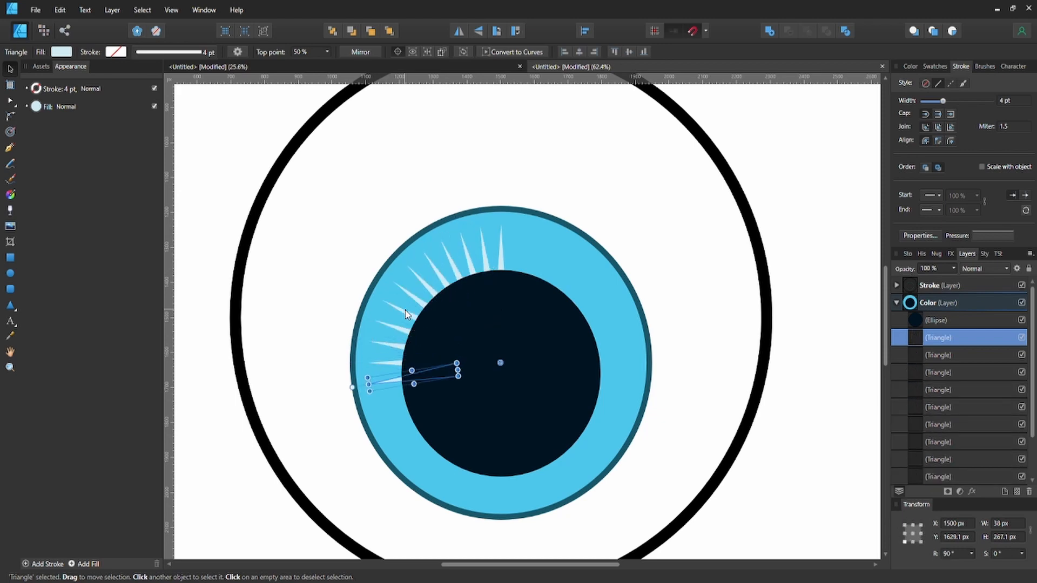
key("ctrl+j")
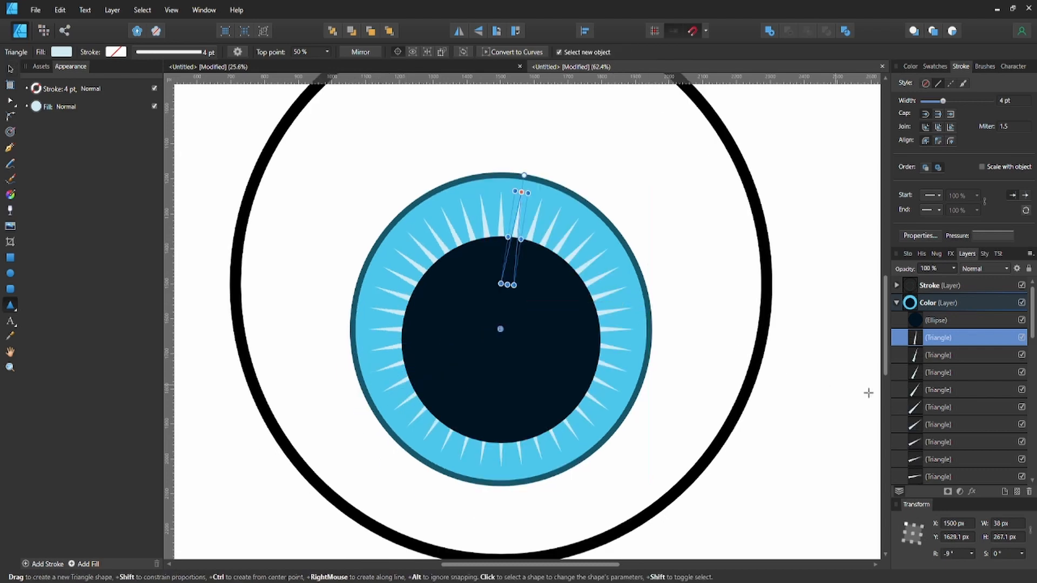
- Select all the triangles in the Color layer and group them
key("v")
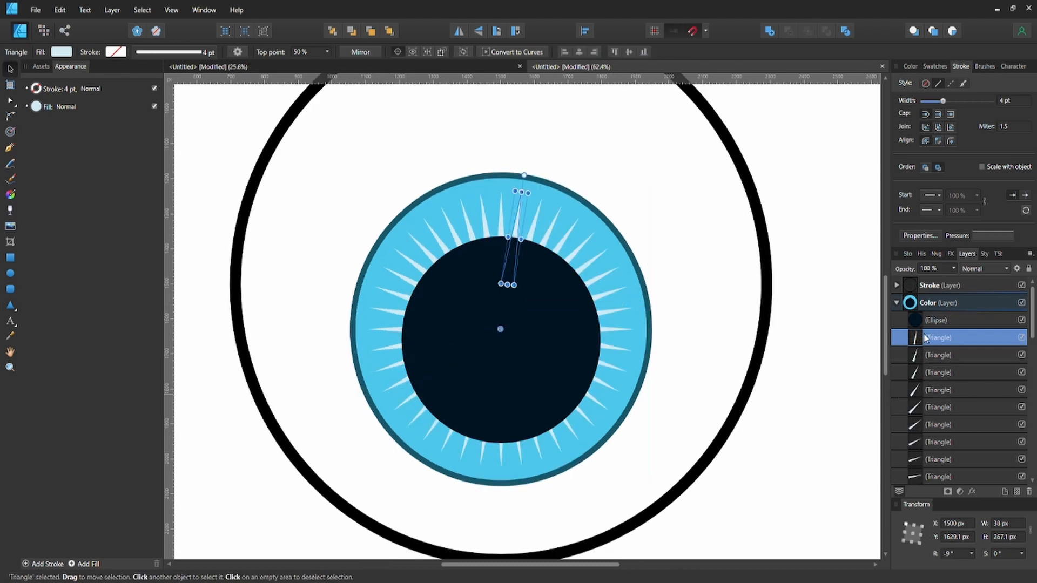
scroll(928, 341, "down", 3)
scroll(928, 342, "down", 2)
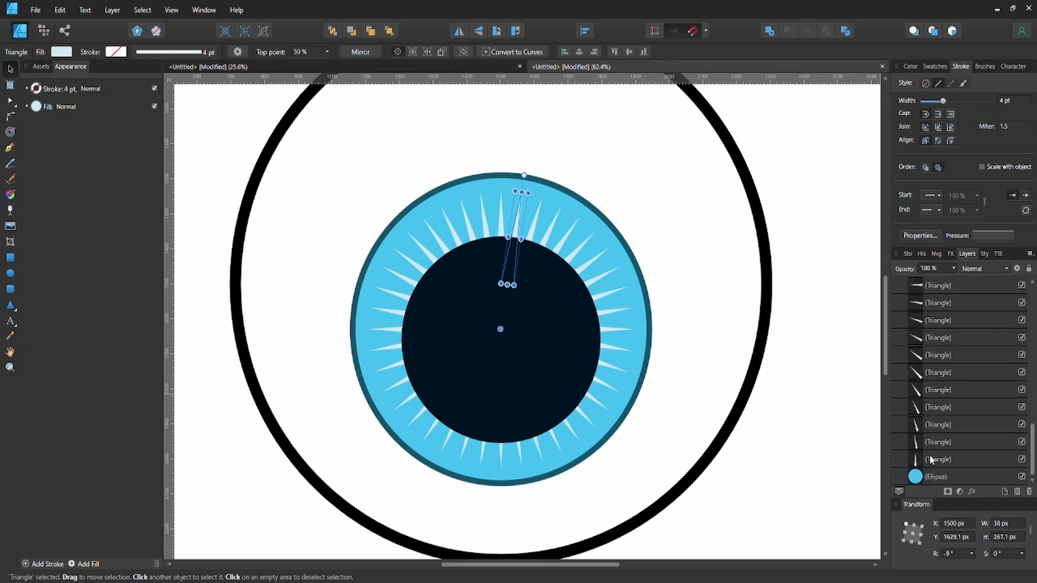
scroll(928, 454, "up", 5)
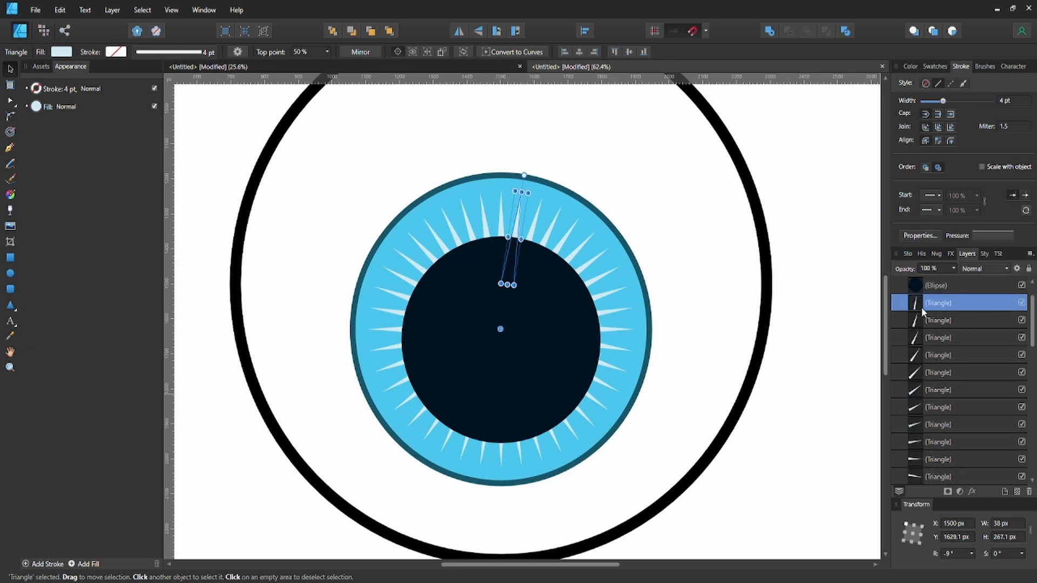
scroll(921, 307, "down", 5)
left_click(936, 457, "shift")
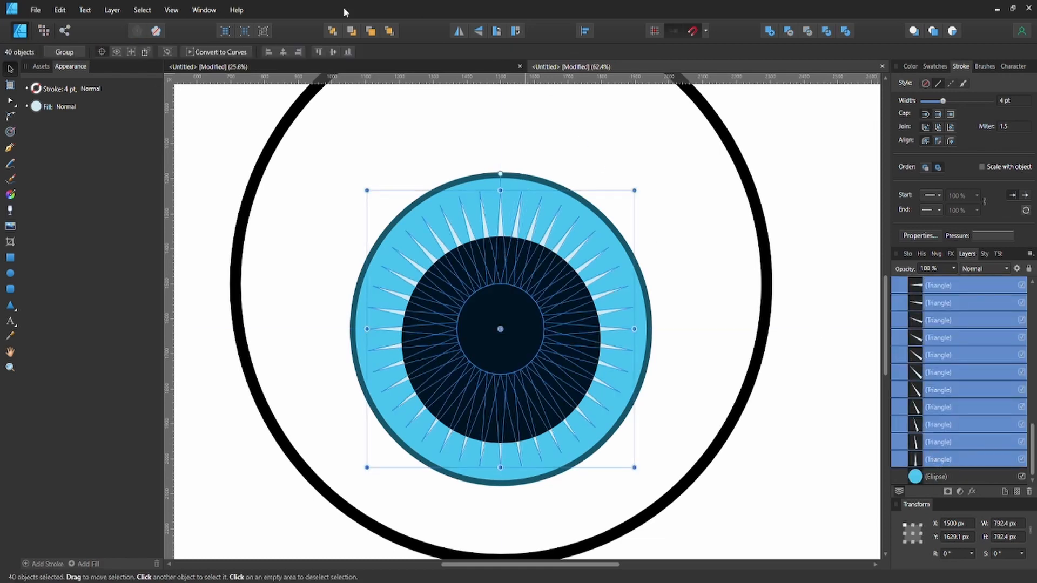
left_click(65, 52)
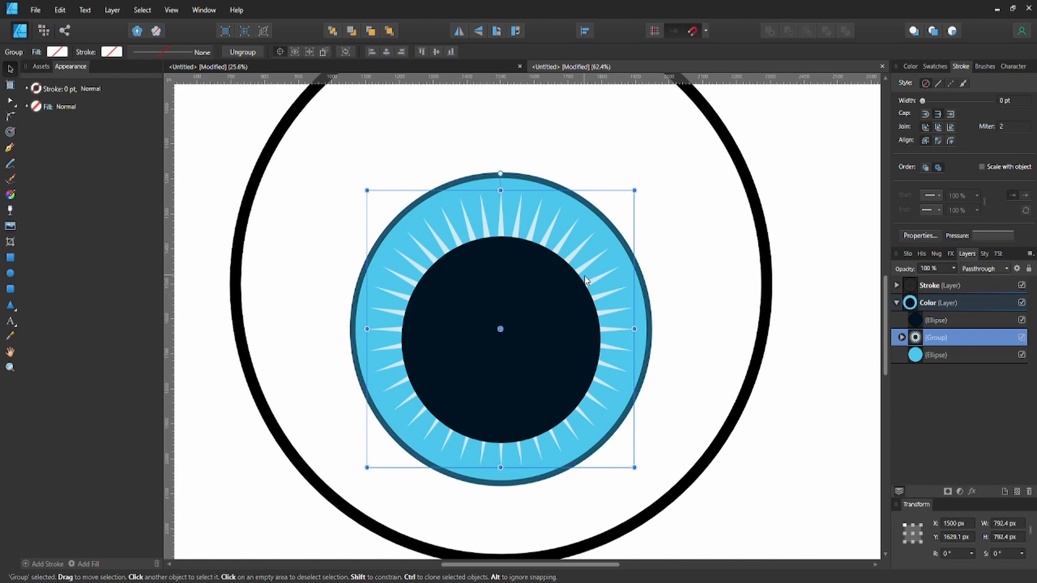
- Duplicate the triangle group and rotate the copy clockwise about 4.3° so its spikes fill the gaps
key("ctrl+j")
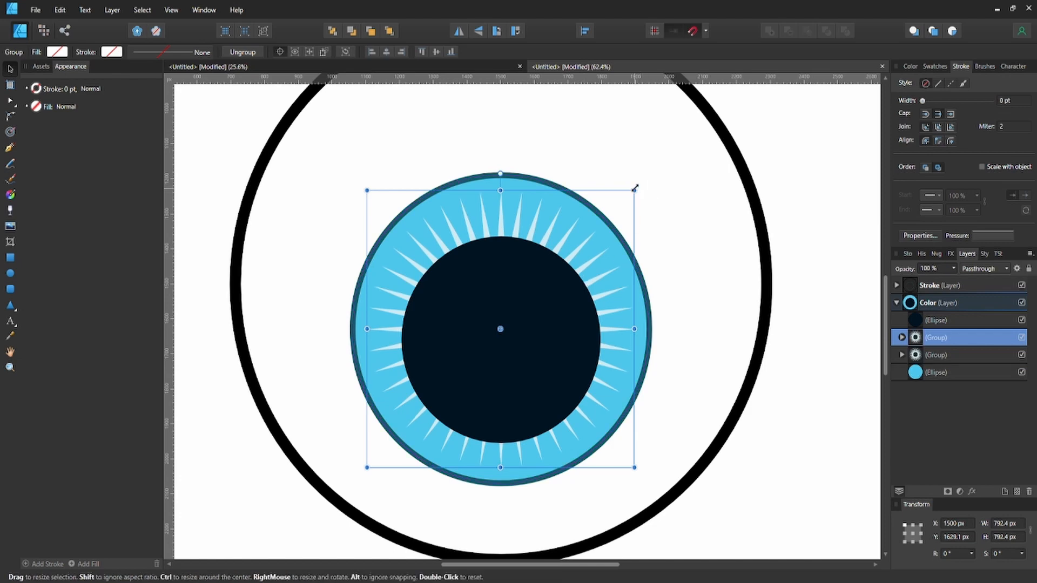
mouse_move(638, 185)
left_mouse_down()
mouse_move(670, 202)
mouse_move(655, 194)
left_mouse_up()
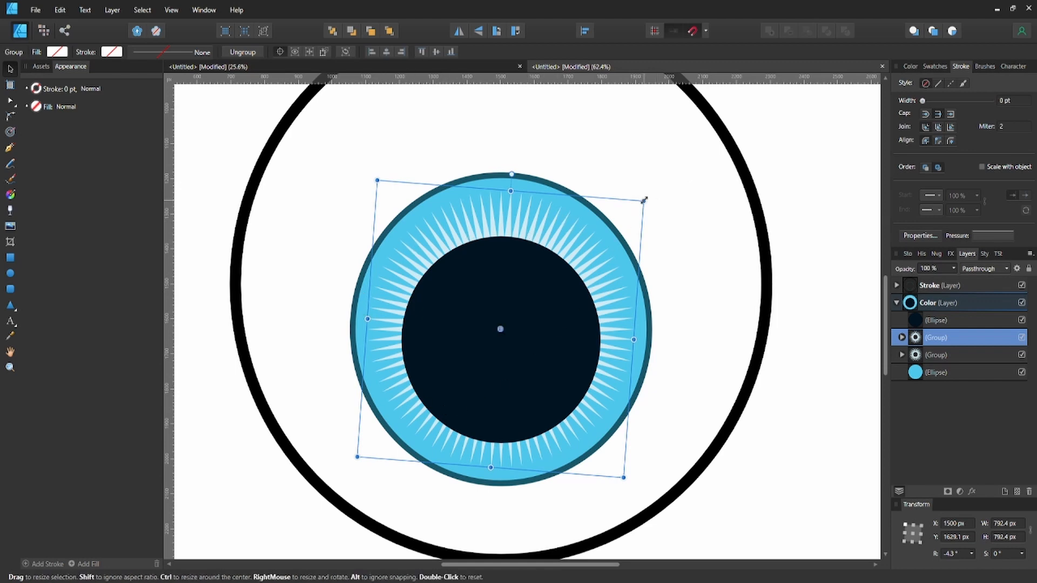
- Shrink the rotated upper spike group around its centre to about 695 px so its spikes are shorter than the other group's
left_click_drag(644, 200, 627, 216)
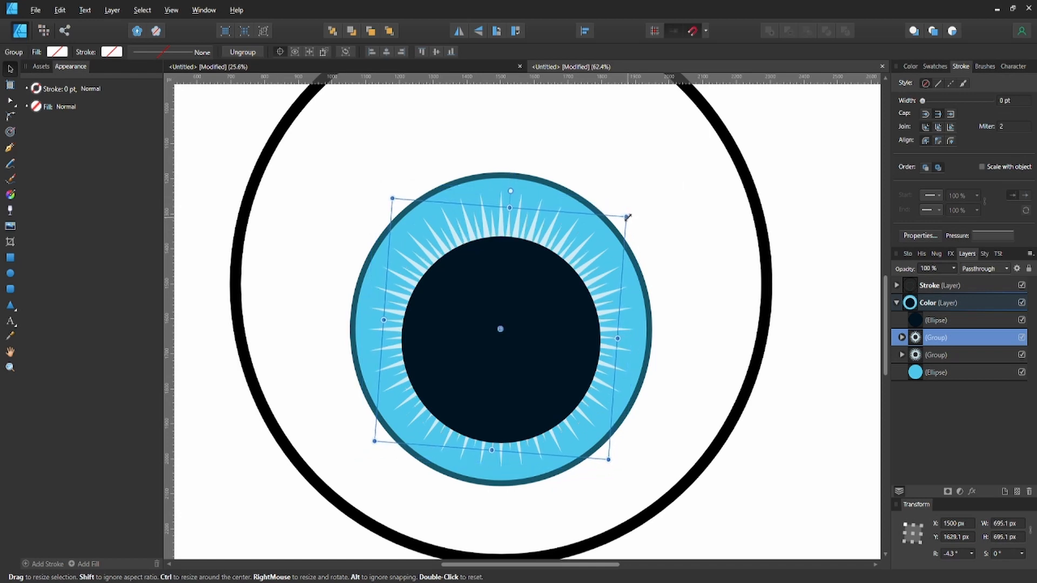
left_click(665, 202)
scroll(667, 202, "down", 3)
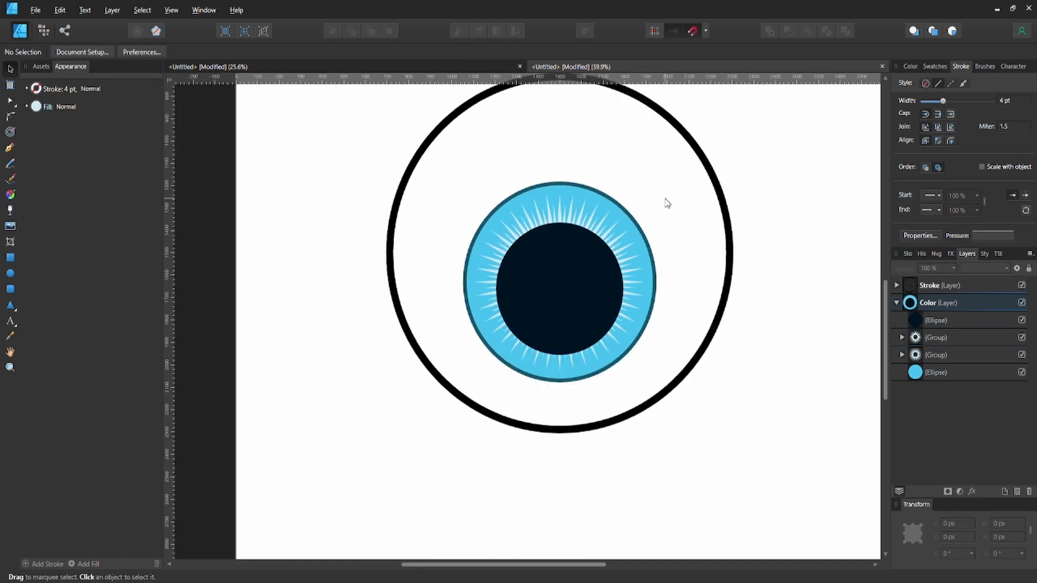
scroll(541, 270, "up", 1)
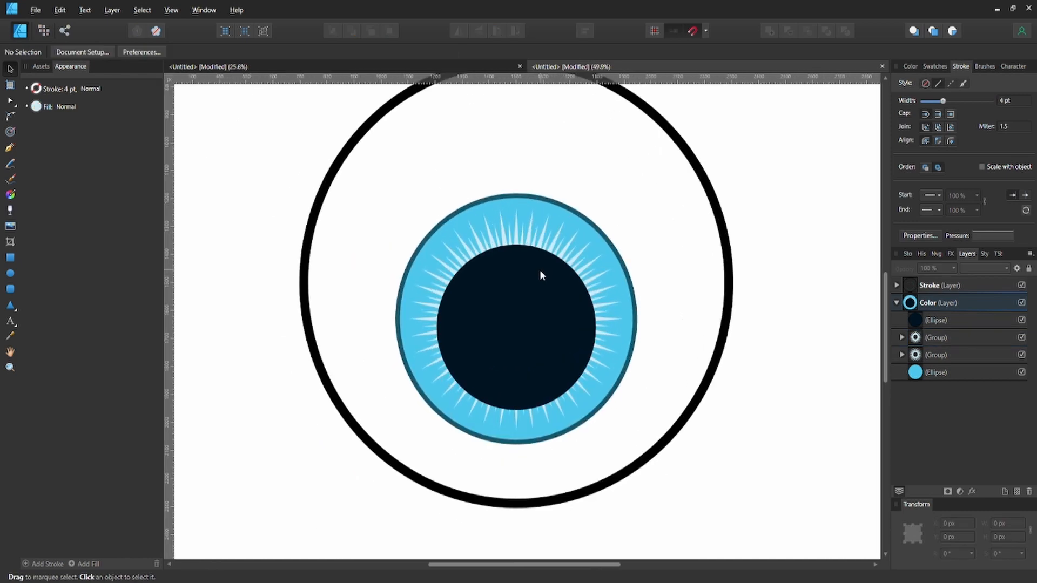
scroll(545, 272, "up", 1)
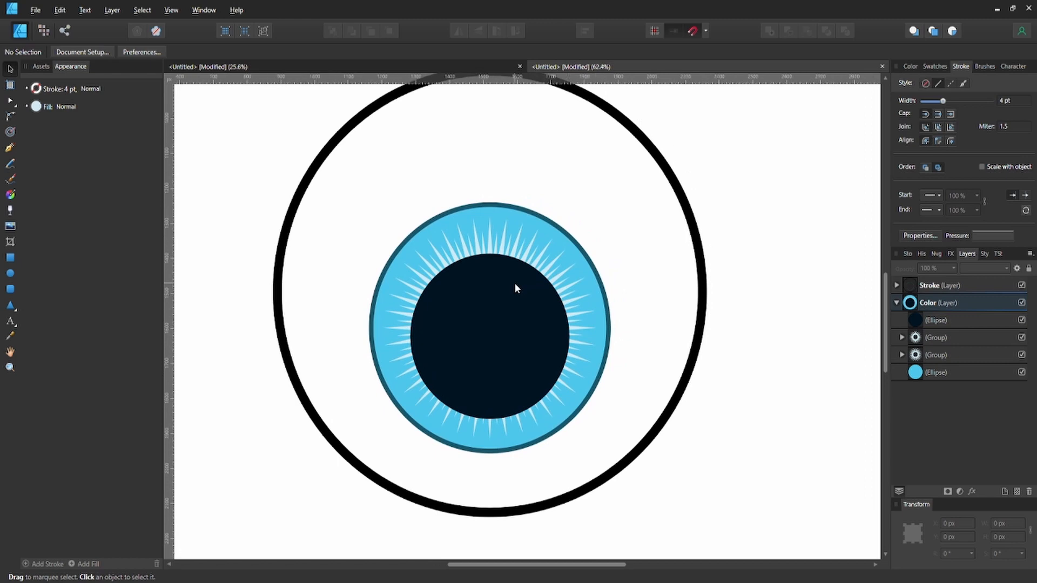
scroll(514, 283, "up", 1)
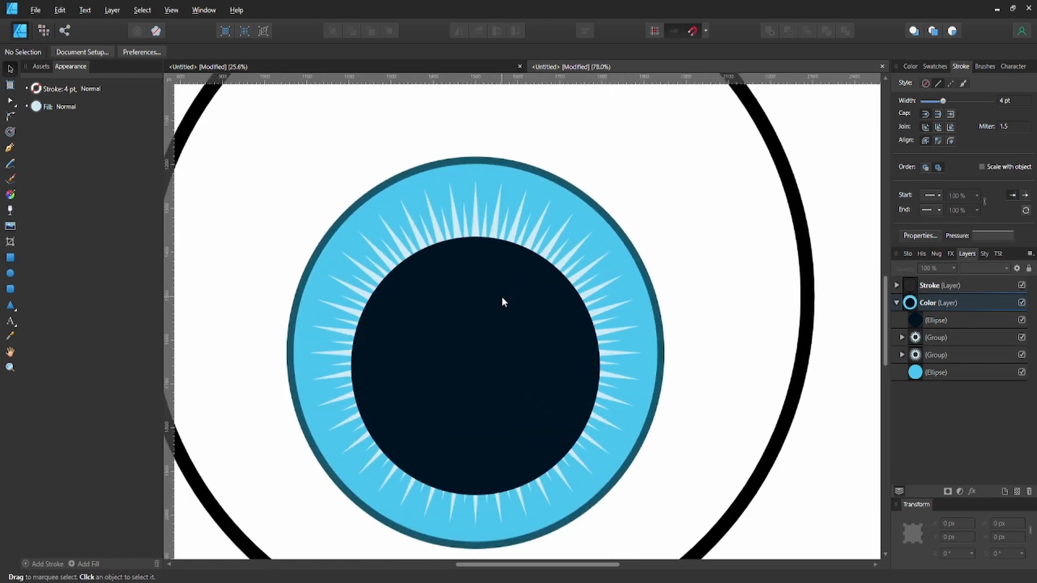
- Duplicate the dark pupil circle and recolour the lower copy pale blue with C 13, M 1, Y 4, K 0
left_click(502, 296)
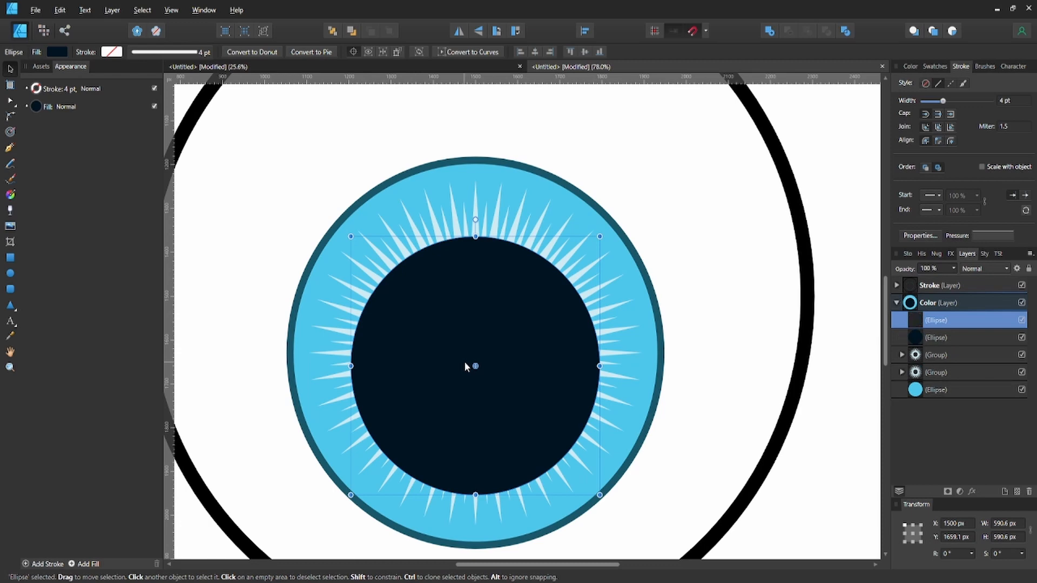
key("ctrl+j")
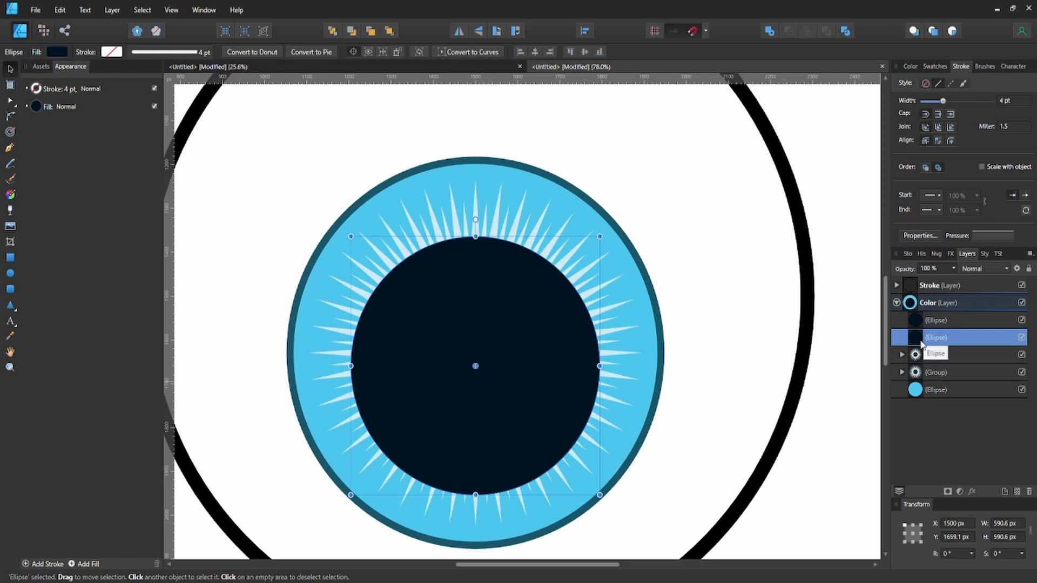
left_click(63, 51)
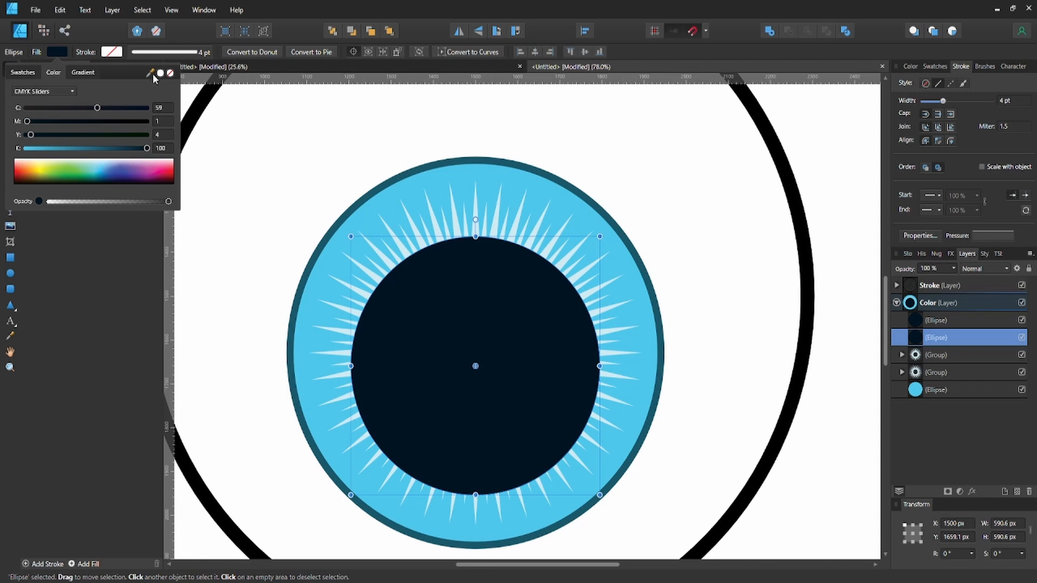
left_click_drag(37, 148, 13, 148)
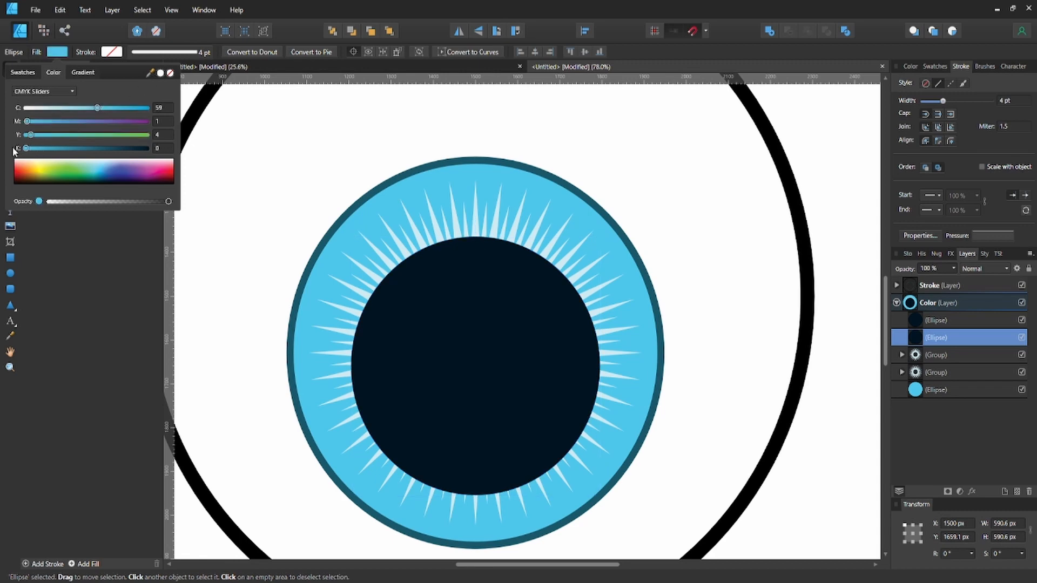
left_click(38, 108)
left_click_drag(38, 109, 43, 113)
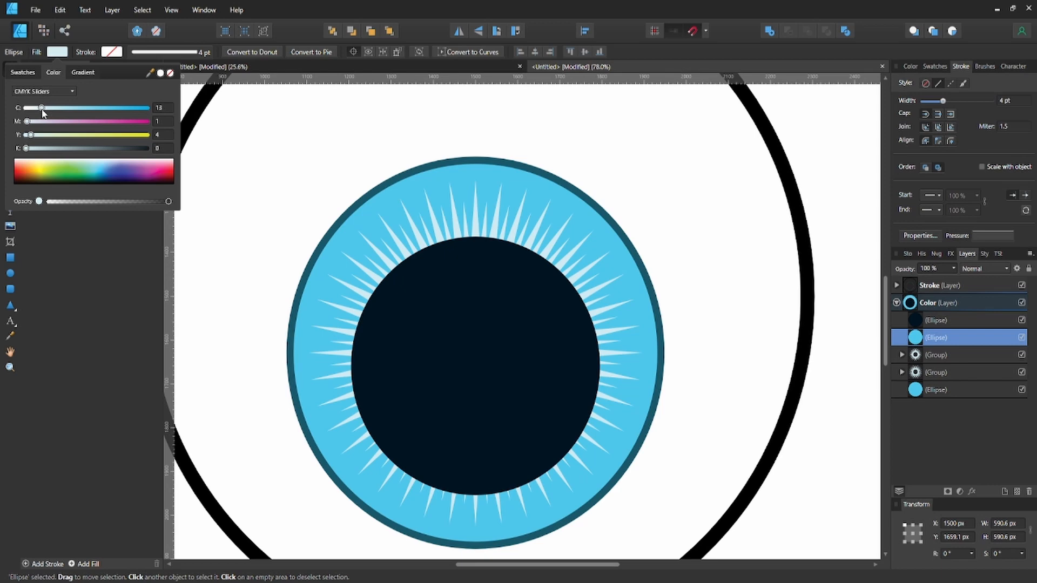
- Enlarge the pale circle behind the pupil around its centre to about 612 px and apply a 5 px Gaussian Blur
left_click(601, 237)
left_click_drag(600, 237, 604, 231)
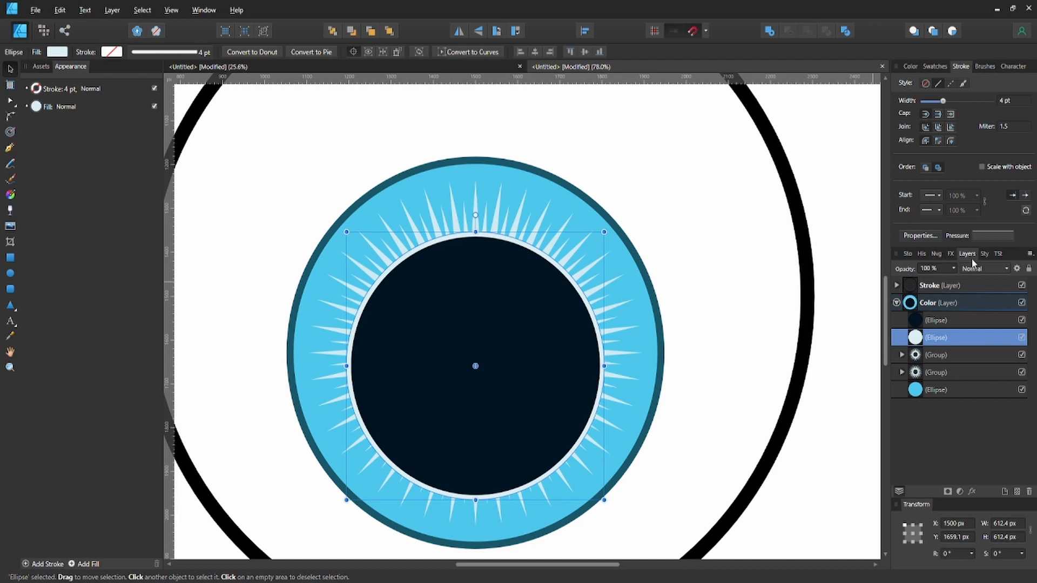
left_click(939, 253)
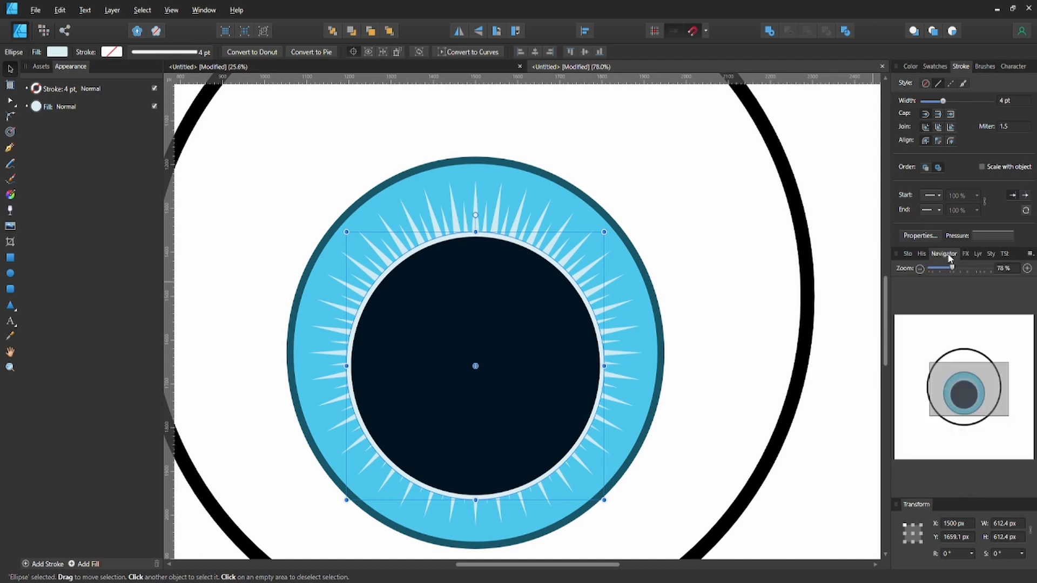
left_click(964, 254)
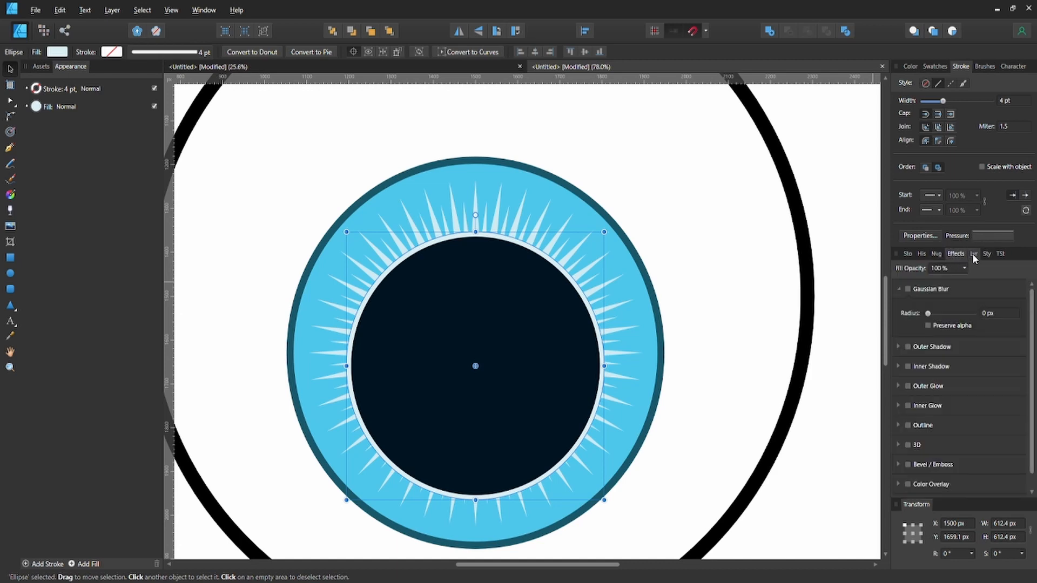
left_click(973, 254)
left_click(954, 254)
left_click(993, 314)
type("5")
key("Return")
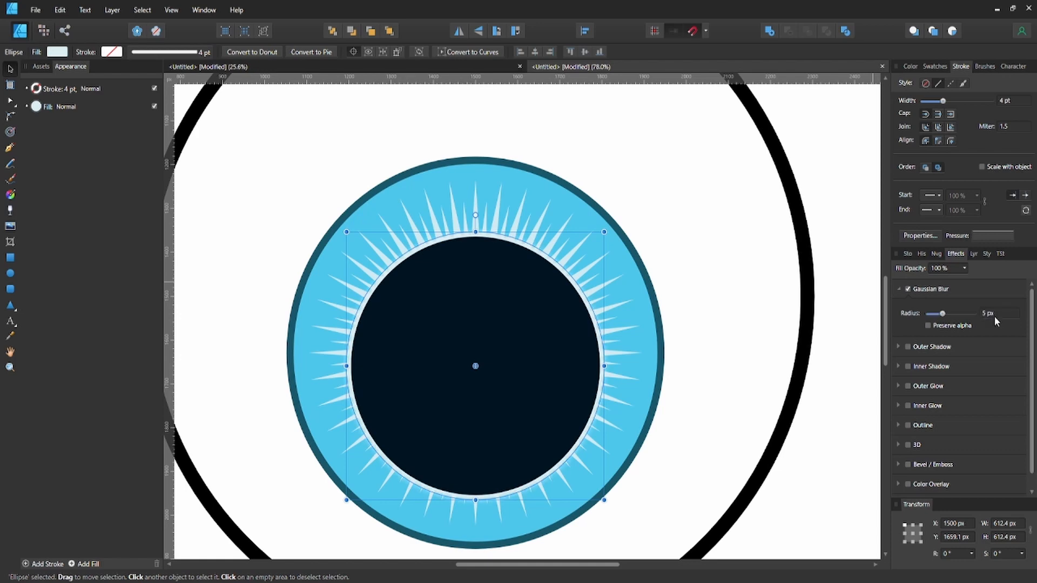
key("ctrl+d")
left_click(967, 254)
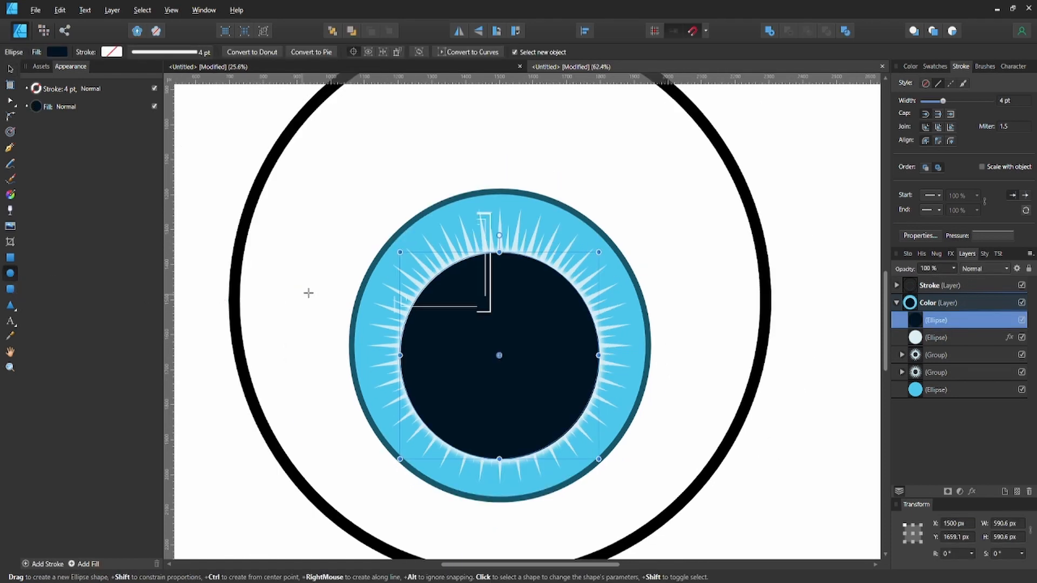
- Draw a pale blue highlight circle about 200 px wide over the pupil's upper-left edge and place a duplicate at its lower-right edge
mouse_move(411, 281)
left_mouse_down()
mouse_move(453, 316)
mouse_move(443, 289)
mouse_move(458, 277)
left_mouse_up()
key("v")
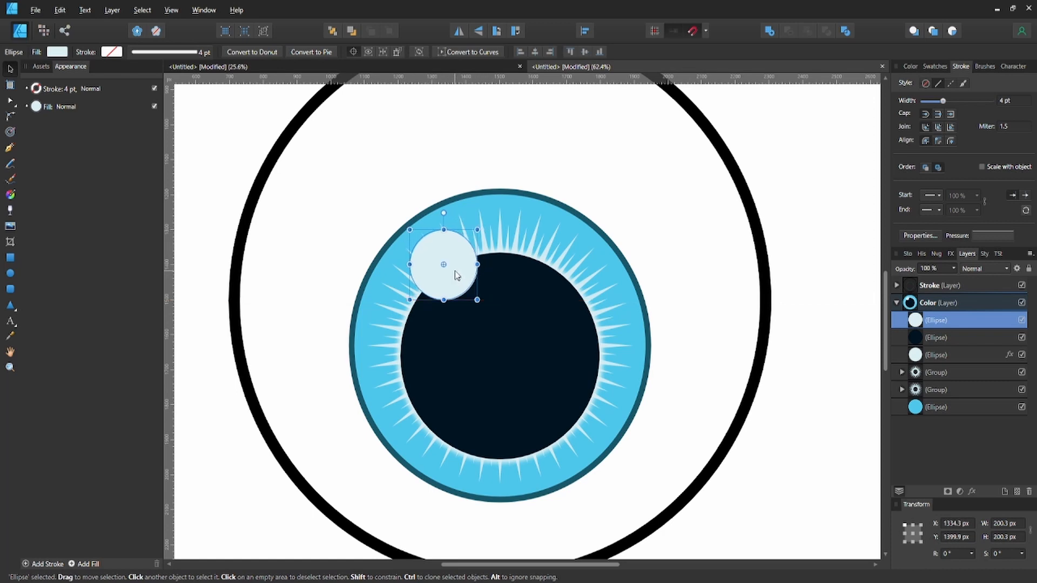
key("ctrl+j")
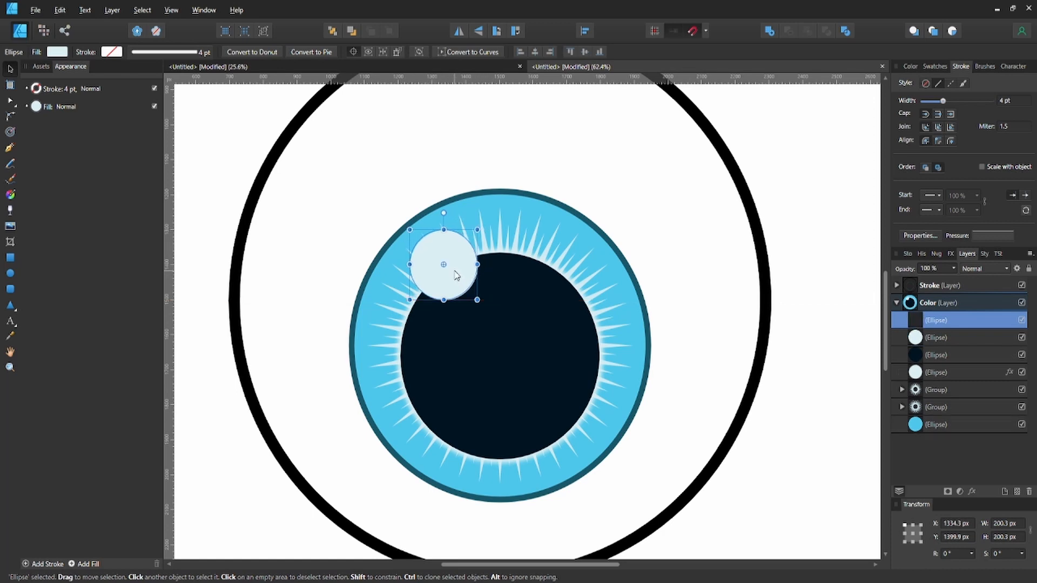
left_click_drag(455, 276, 564, 451)
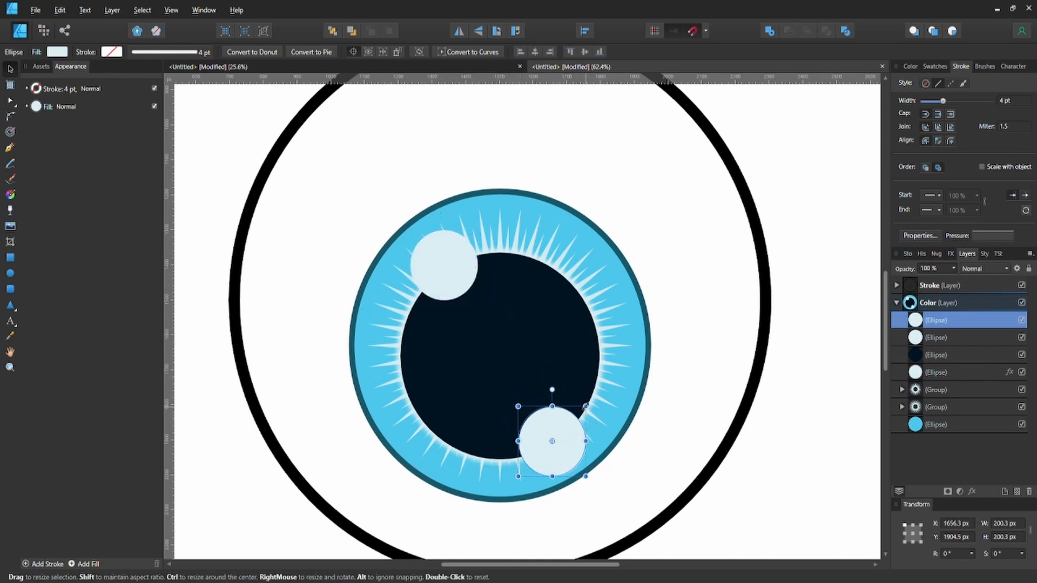
- Shrink the lower-right highlight around its centre to about 106 px and shift the large highlight slightly down and outward
left_click_drag(585, 407, 571, 422)
left_click(458, 291)
left_click_drag(456, 288, 447, 292)
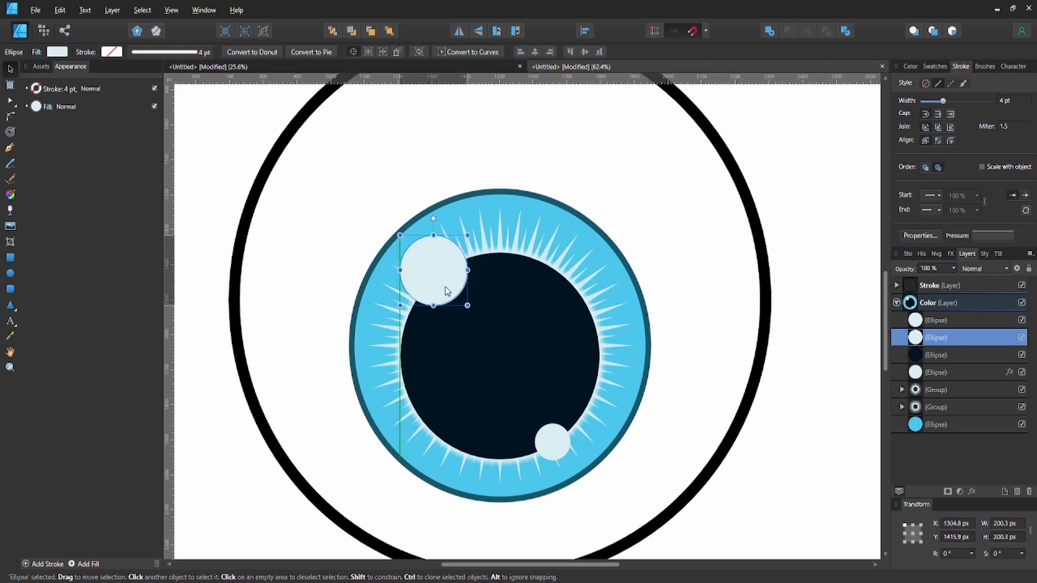
- Lower the fill opacity of the small highlight noticeably and of the large highlight slightly
left_click(553, 443)
left_click(58, 52)
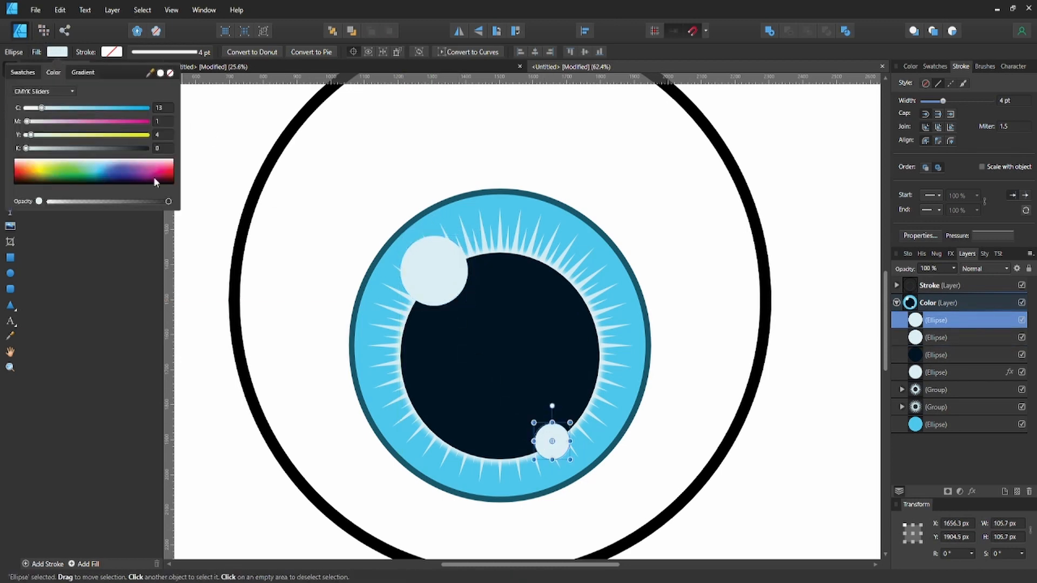
left_click_drag(138, 202, 147, 202)
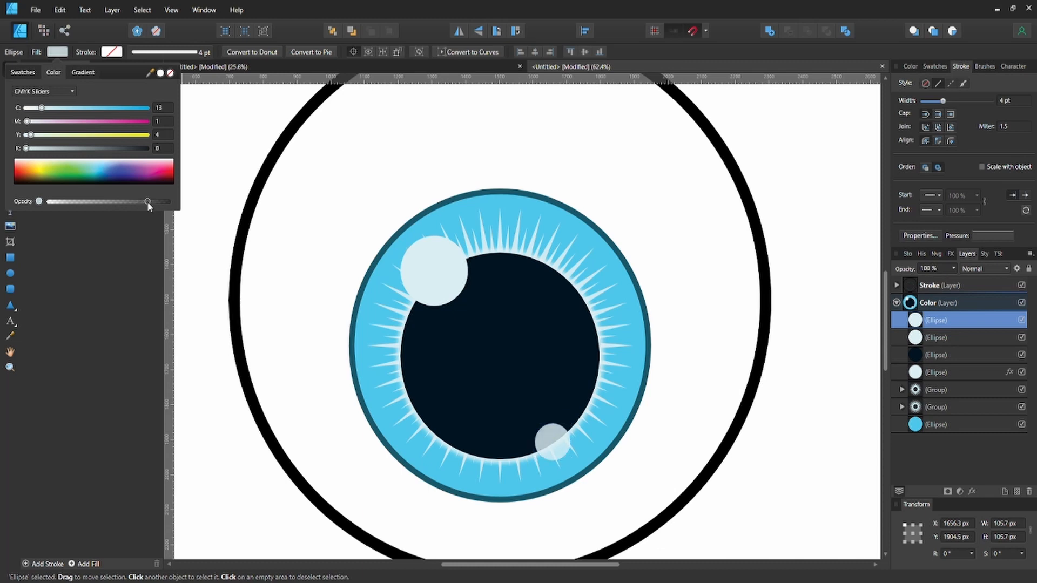
left_click(406, 282)
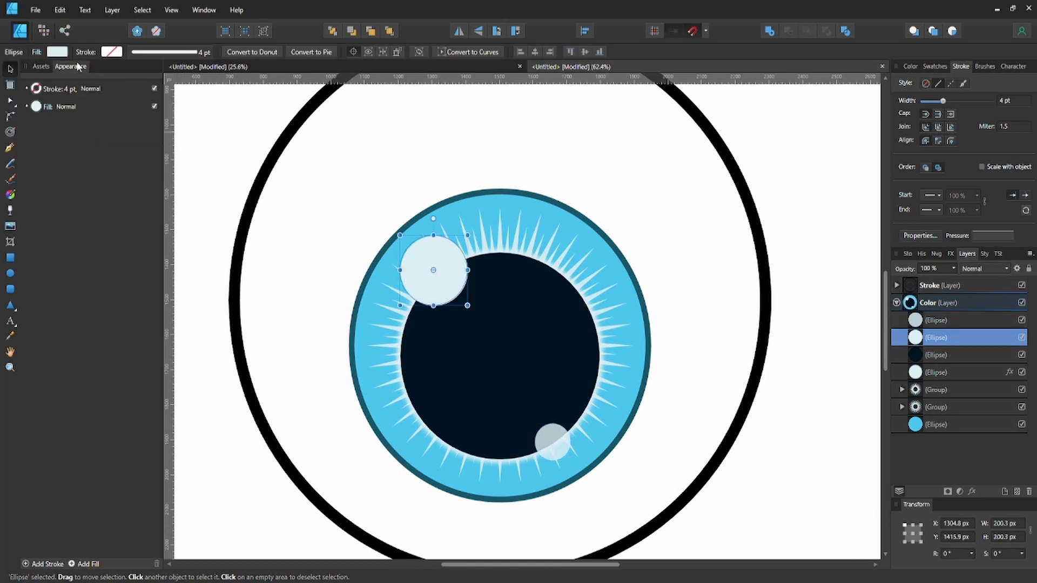
left_click(63, 54)
left_click_drag(163, 203, 160, 202)
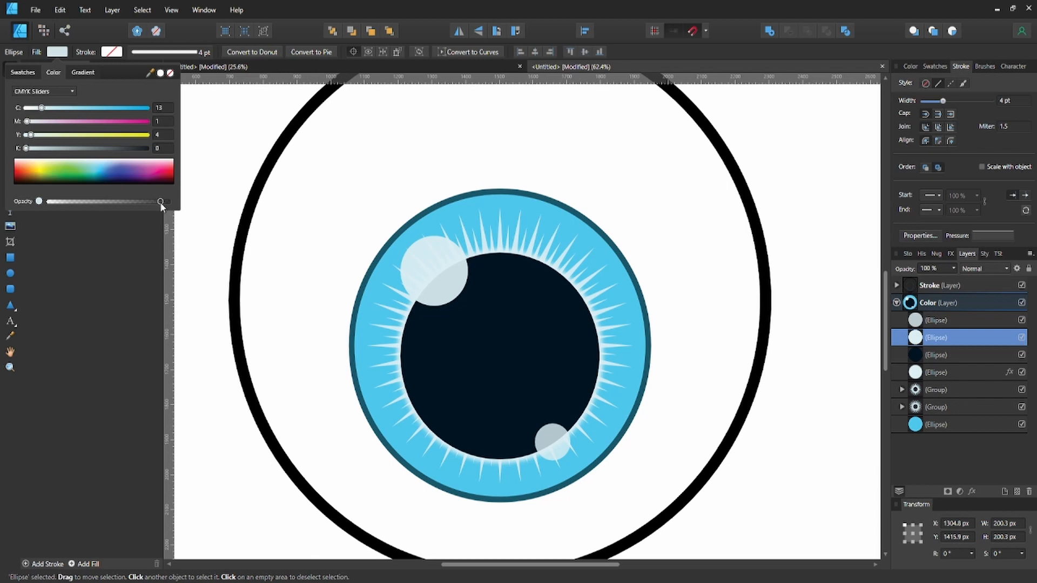
left_click(748, 150)
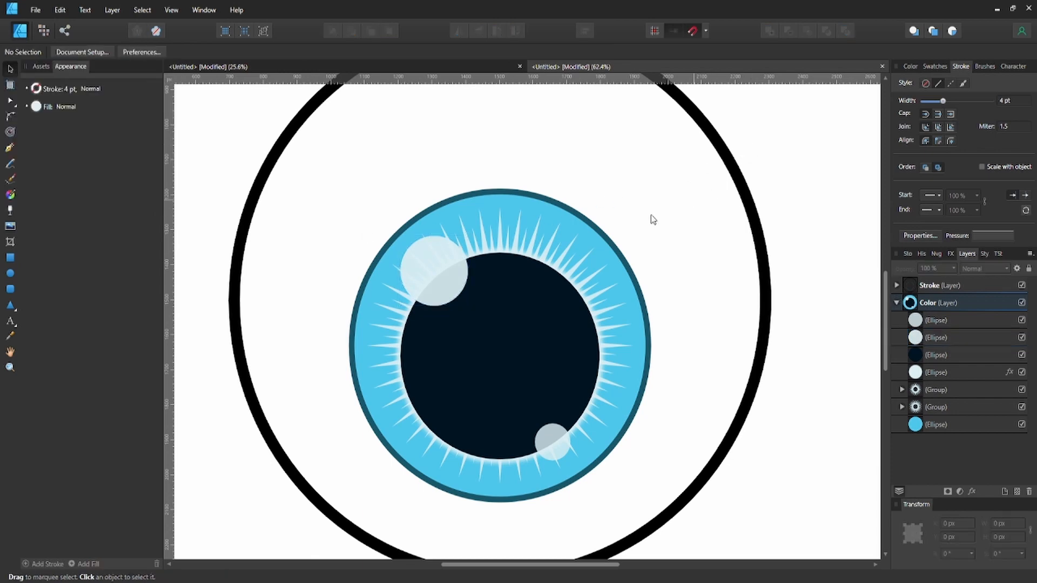
- Copy the large outer eyeball circle from the Stroke layer to the bottom of the Color layer, beneath the cyan iris
scroll(630, 243, "down", 2)
left_click_drag(569, 242, 553, 222)
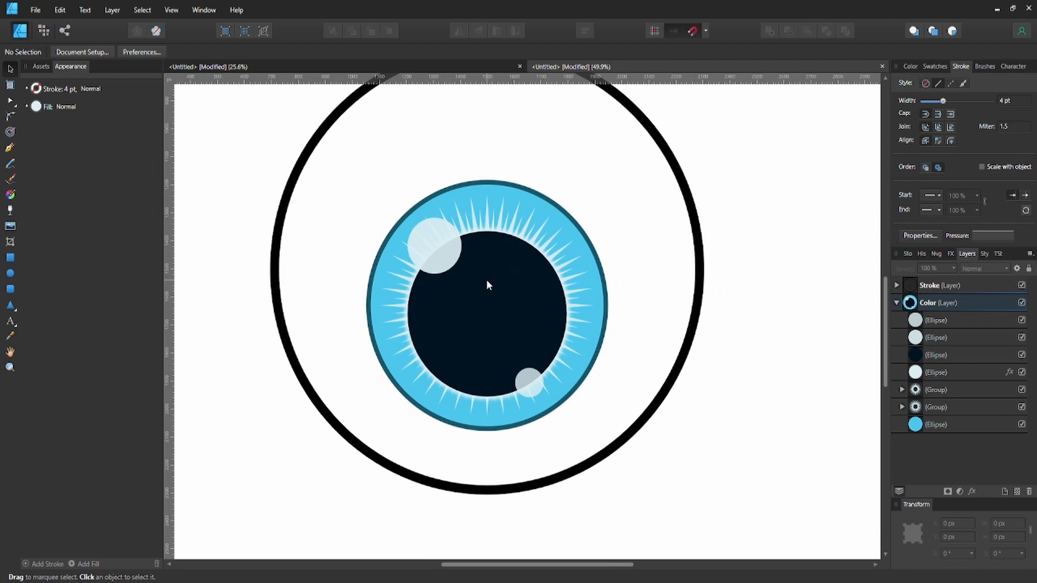
scroll(512, 287, "down", 1)
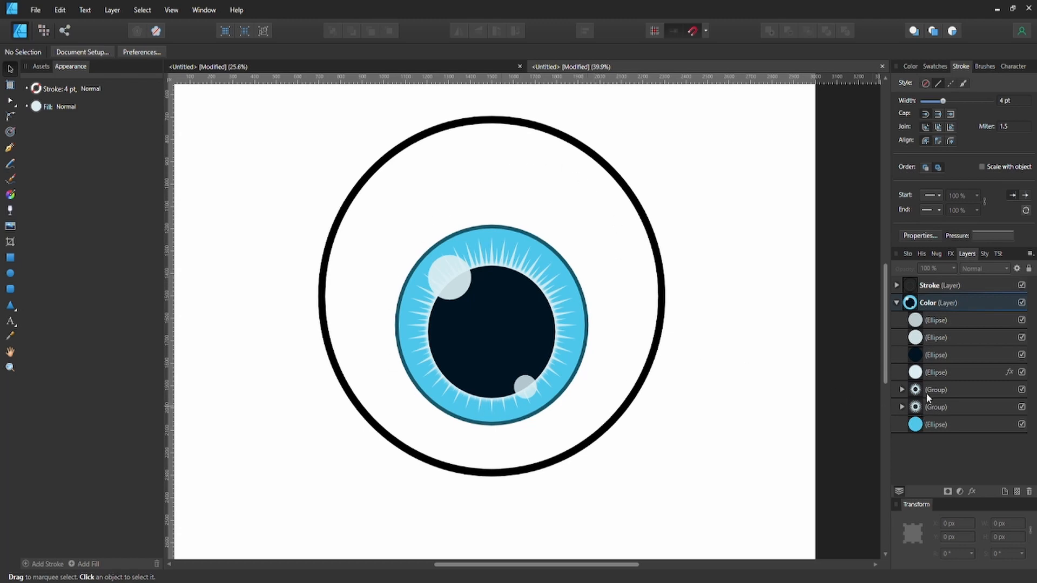
left_click(897, 285)
left_click(920, 320)
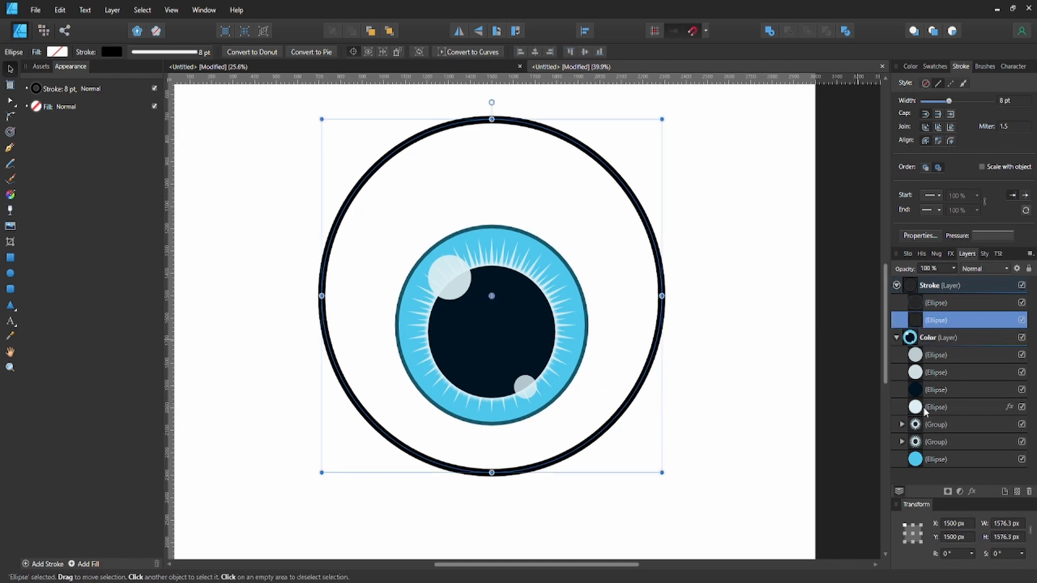
left_click(921, 459)
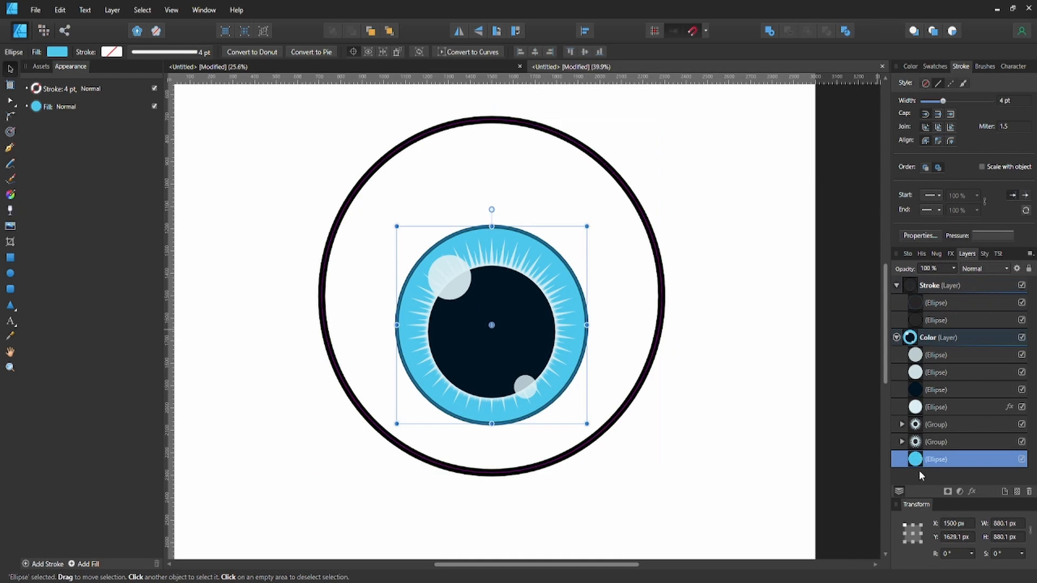
key("ctrl+v")
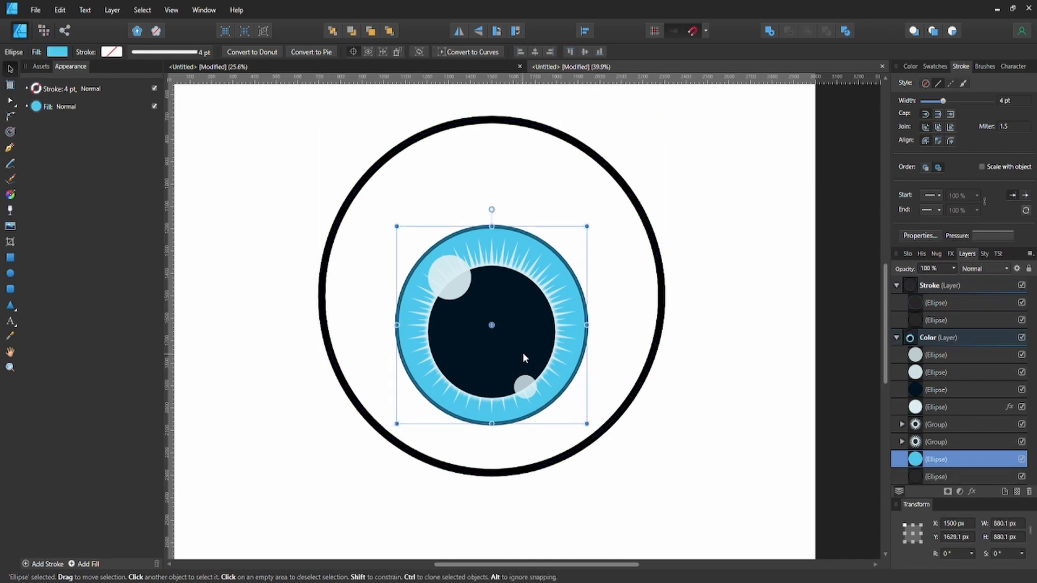
- Remove the stroke from the copied eyeball circle and fill it with cream, C 0, M 5, Y 18, K 0
left_click(942, 479)
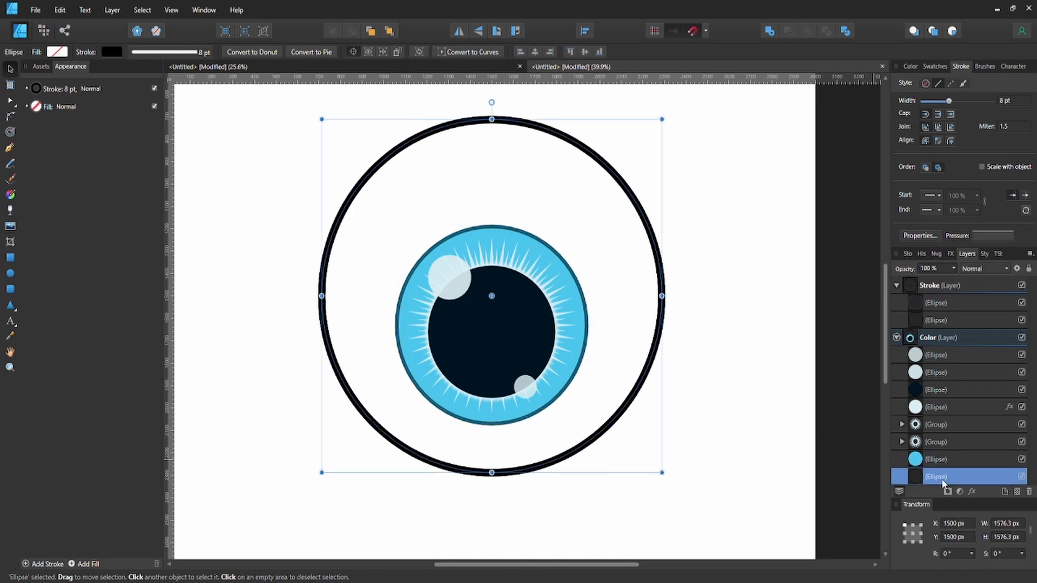
left_click(112, 52)
left_click(187, 75)
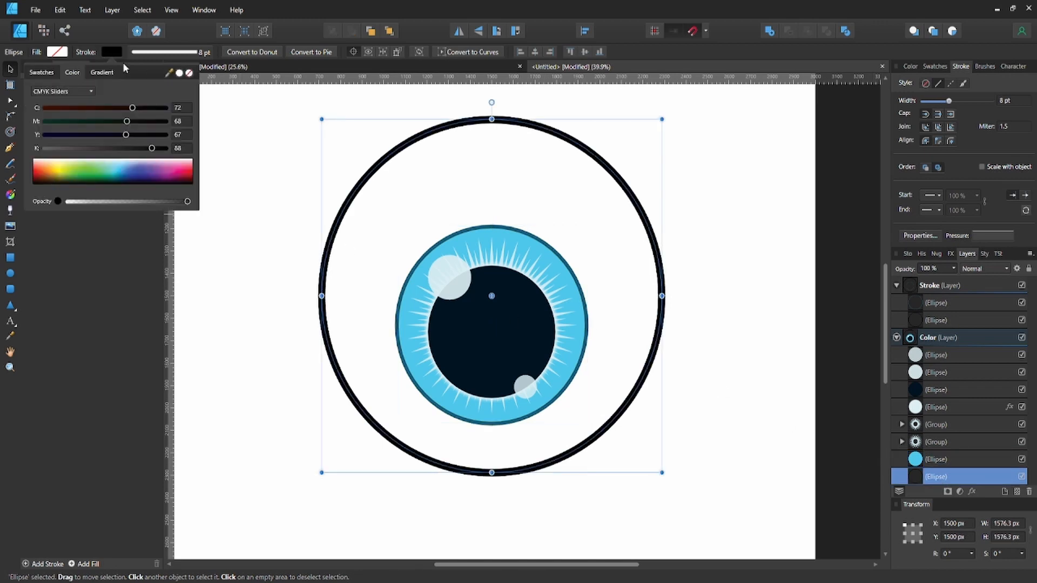
left_click(66, 52)
left_click_drag(40, 167, 34, 165)
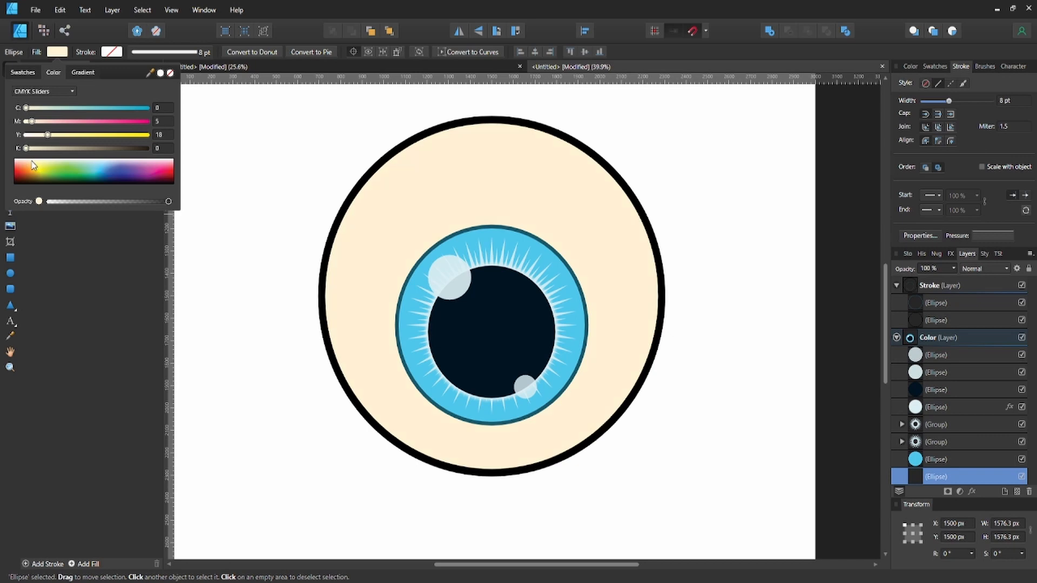
left_click(269, 163)
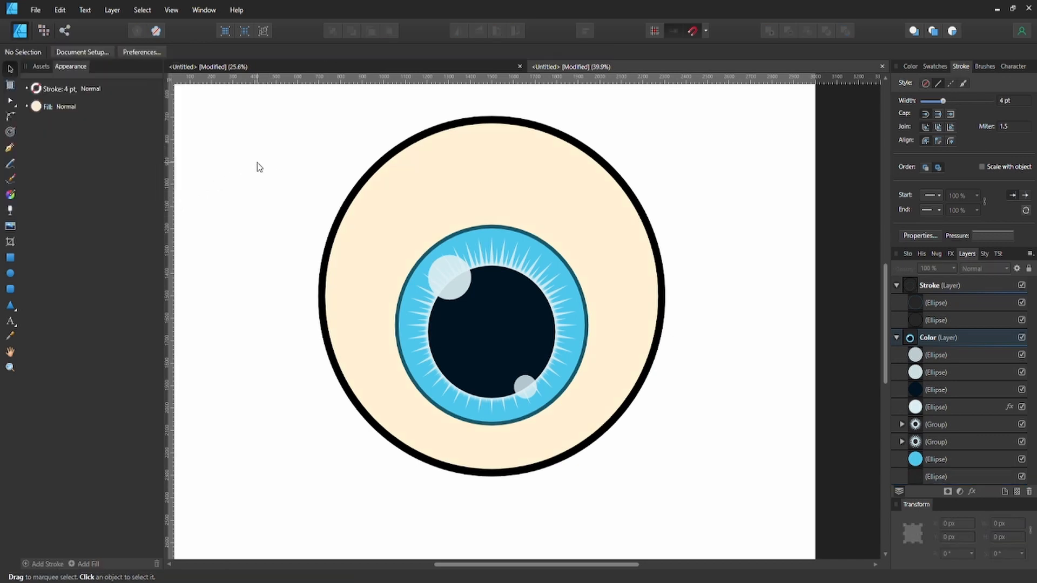
scroll(496, 276, "up", 2)
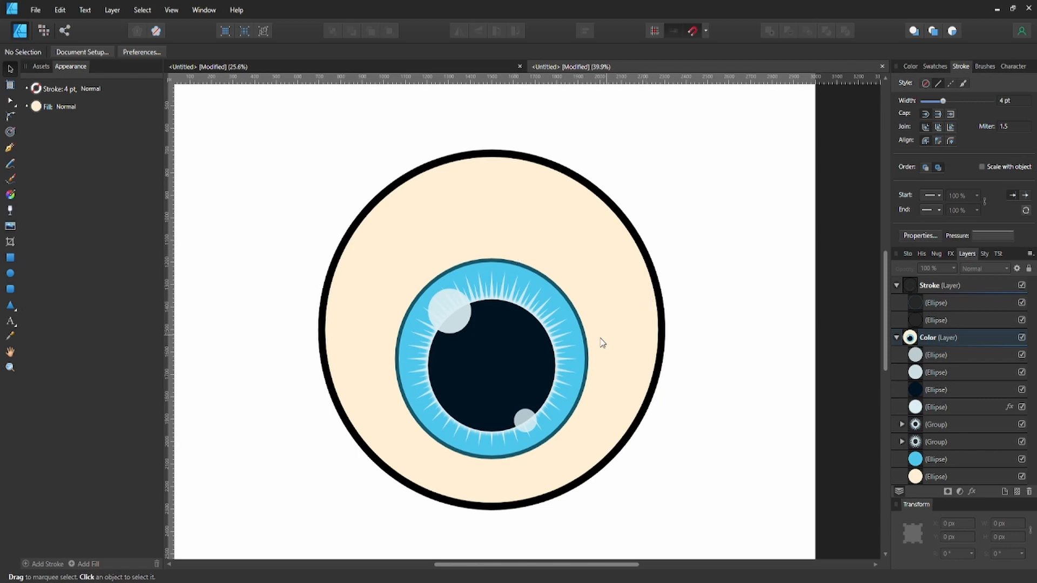
scroll(573, 324, "down", 2)
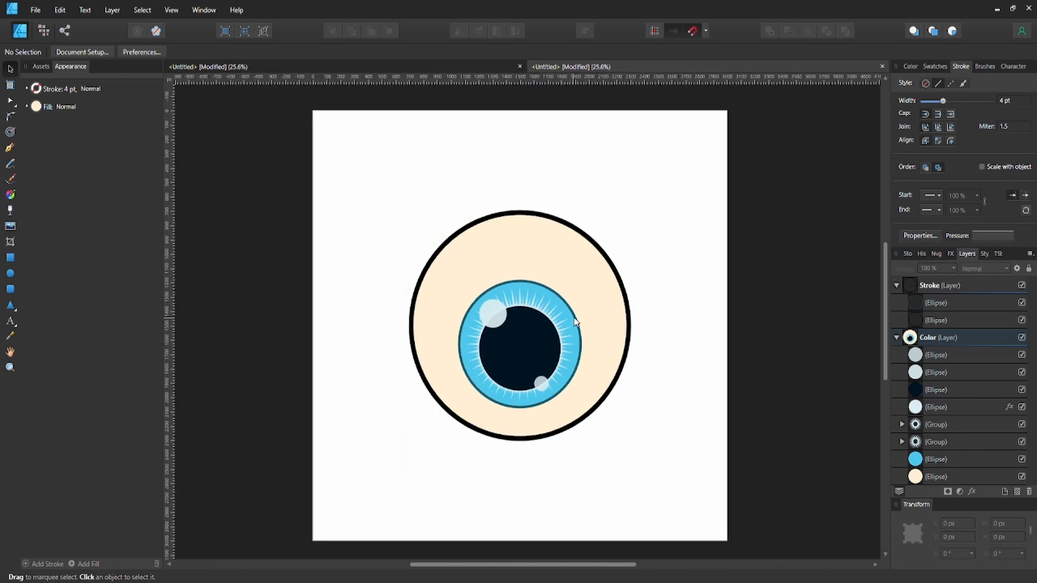
- Copy the cream eyeball circle, and add a new layer named Shadows between the Stroke and Color layers
scroll(578, 320, "up", 1)
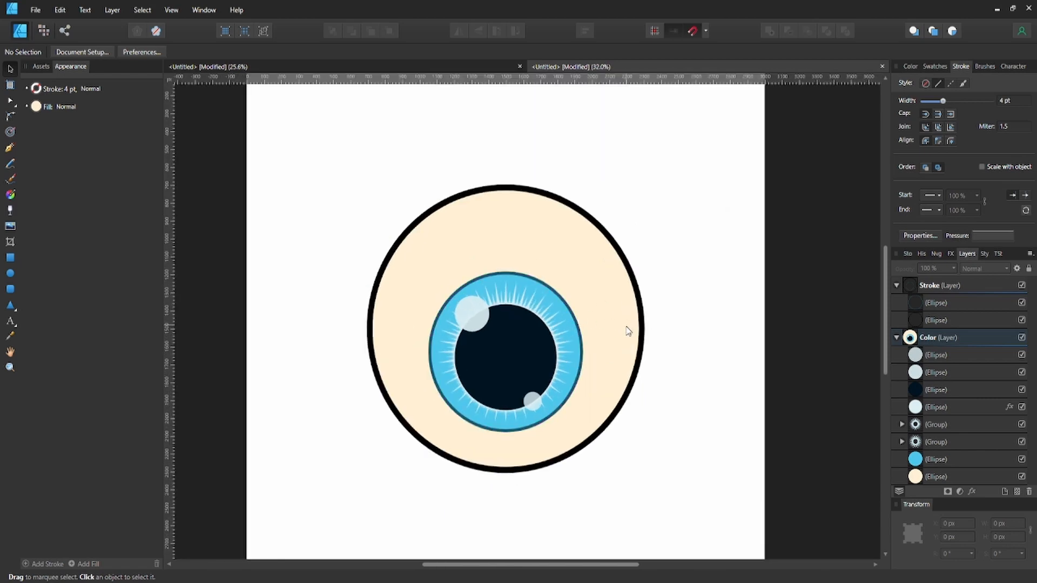
left_click(922, 475)
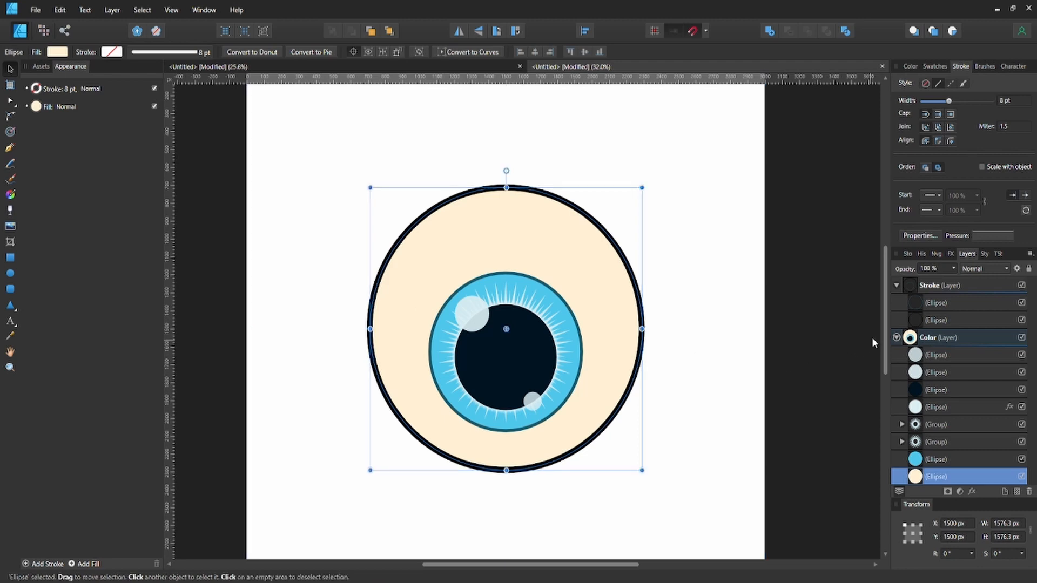
left_click(900, 338)
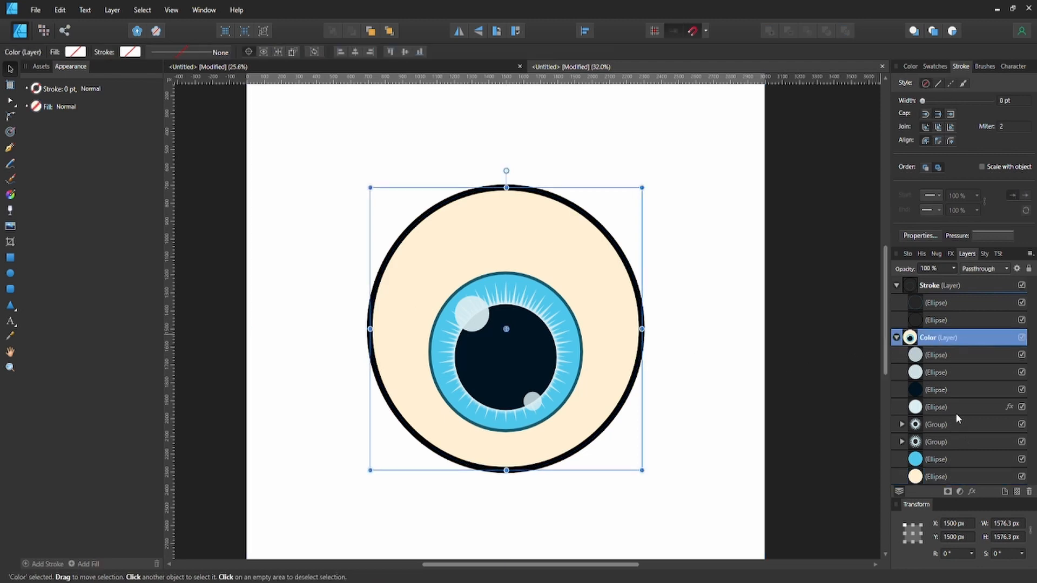
left_click(898, 338)
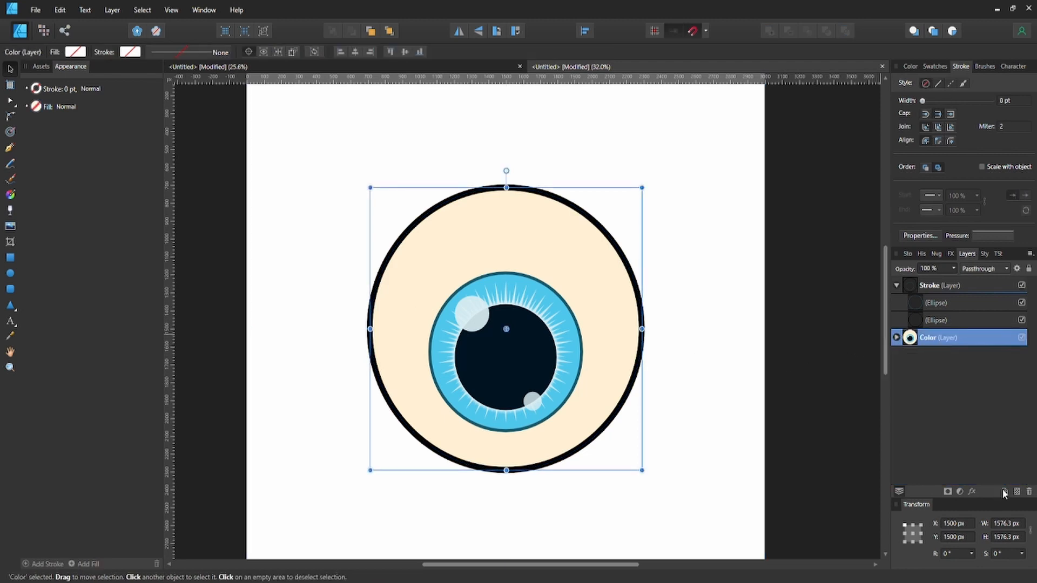
left_click(1004, 492)
double_click(930, 338)
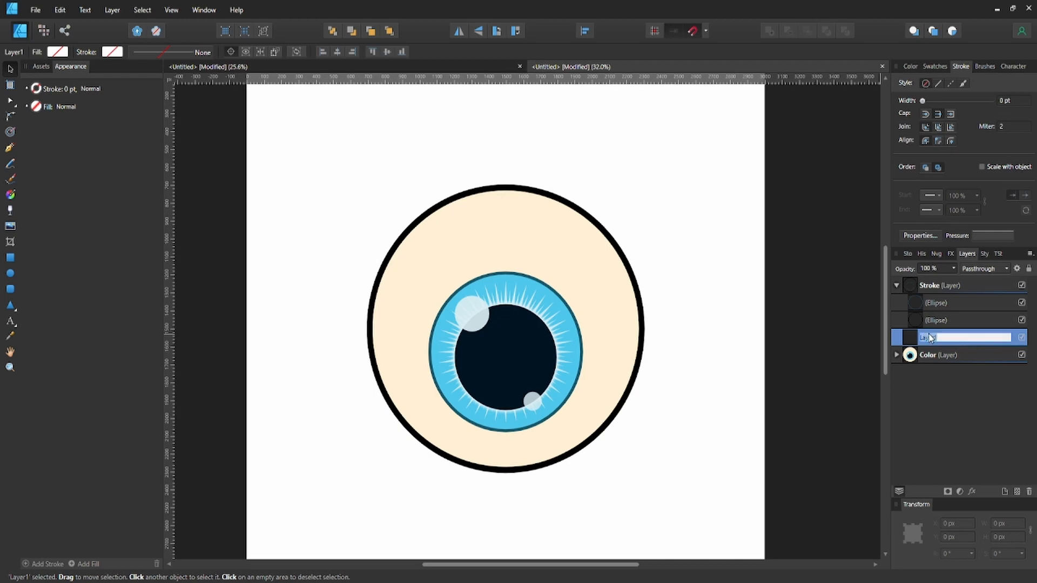
type("Stadows")
key("Return")
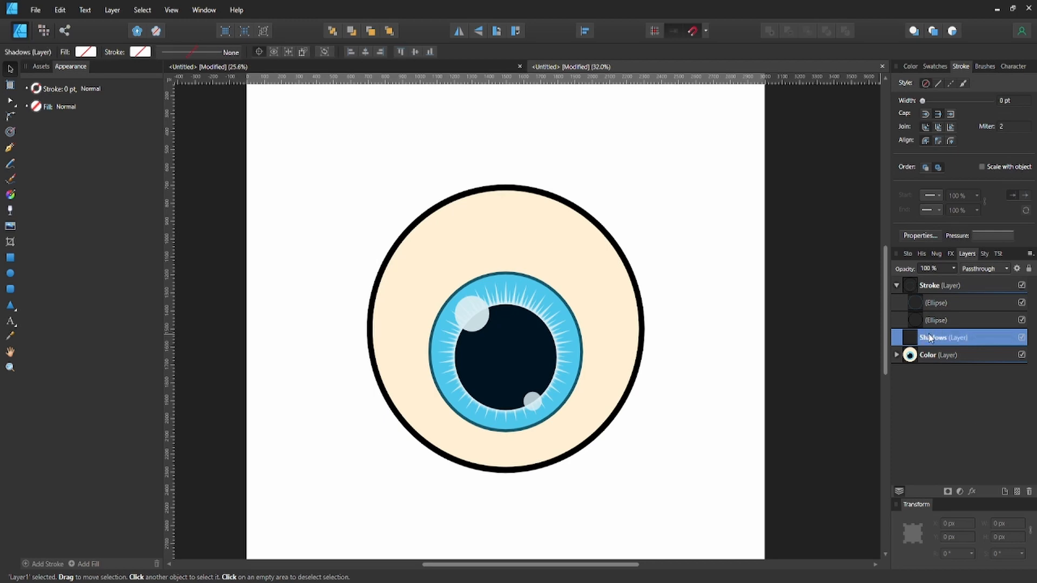
- Paste the eyeball circle into the Shadows layer, duplicate it about 285 px straight up and subtract the duplicate, leaving a lower crescent
key("ctrl+v")
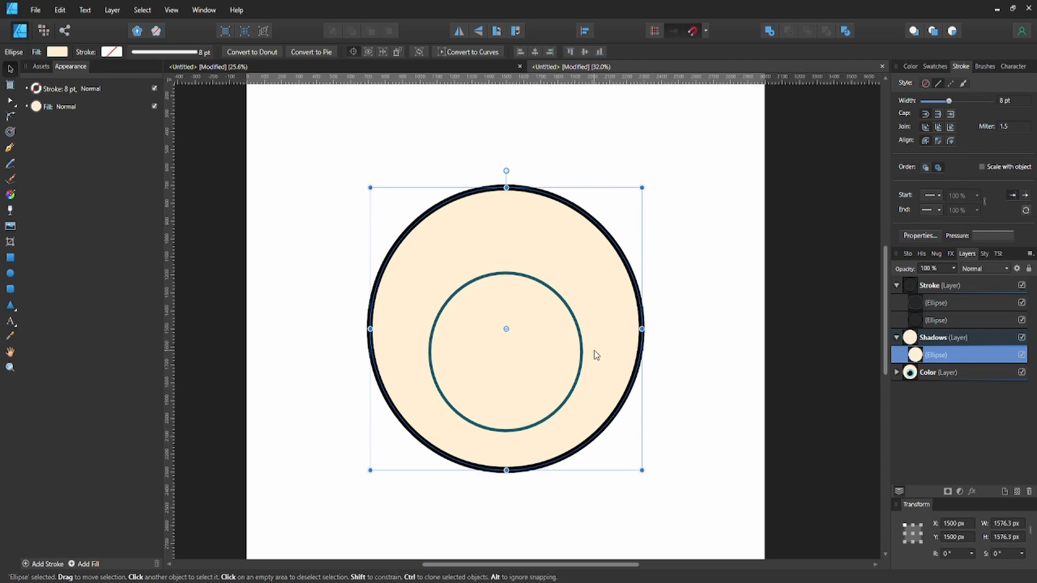
key("ctrl+j")
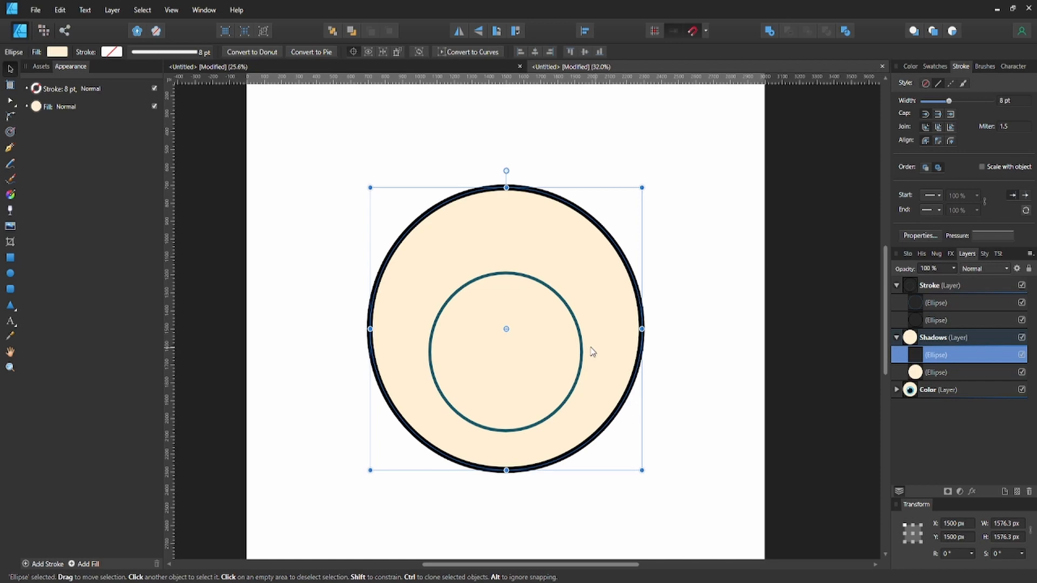
left_click_drag(603, 347, 612, 296)
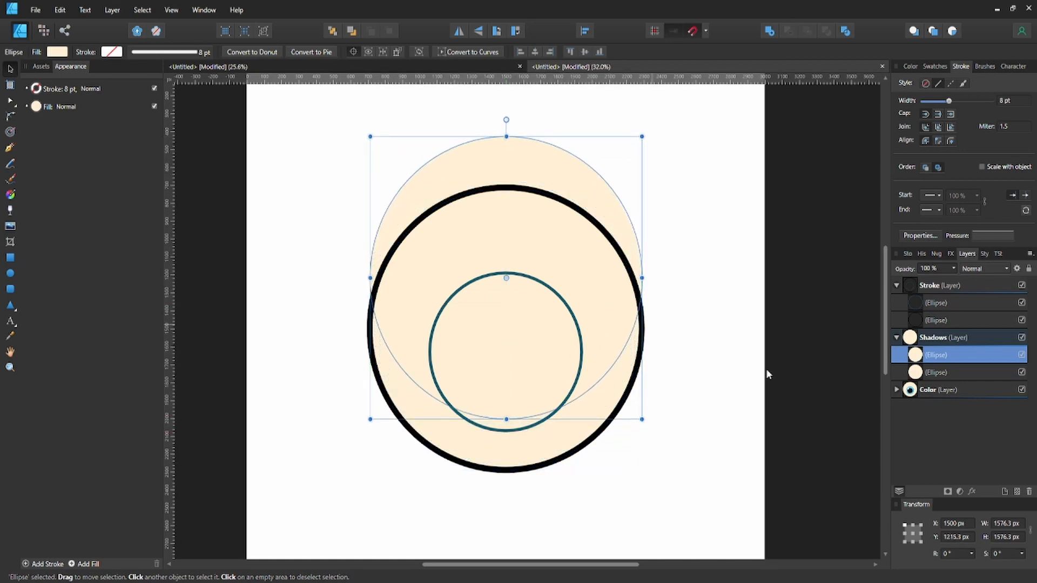
left_click(927, 373, "shift")
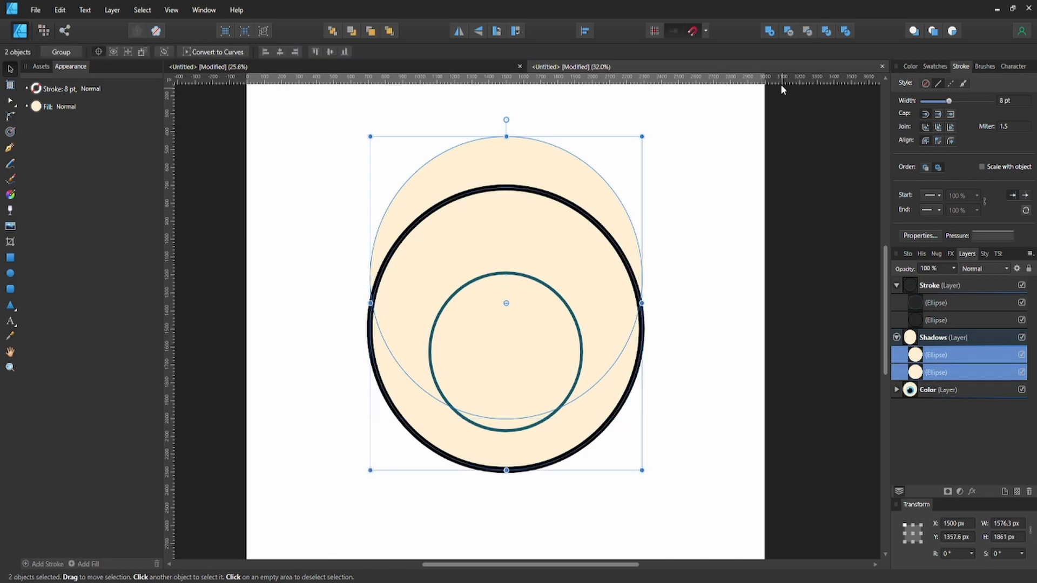
left_click(787, 31)
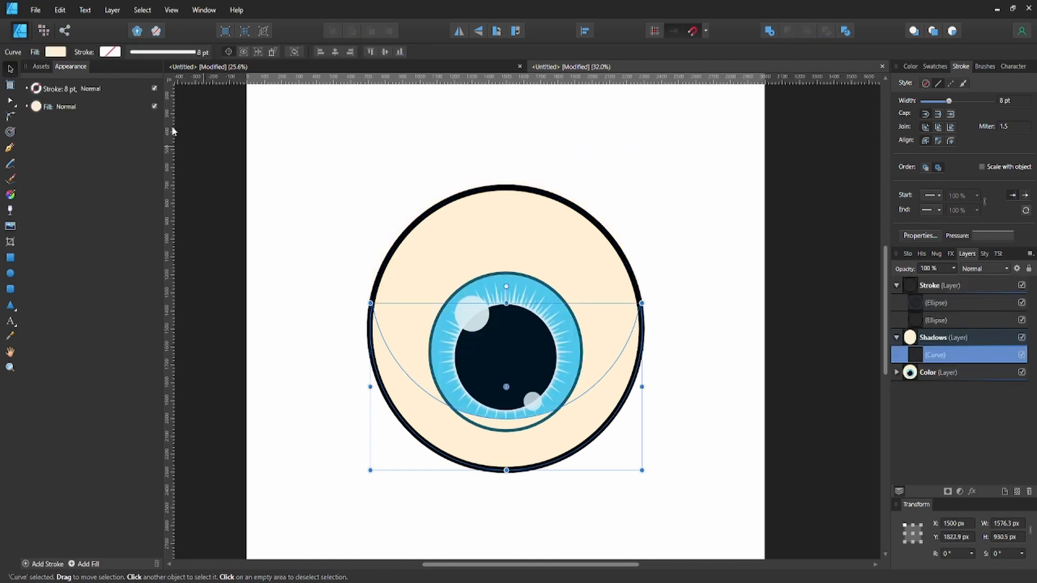
- Fill the shadow crescent with dark teal, C 76, M 5, Y 18, K 95, and lower its fill opacity well below half
left_click(60, 52)
left_click(134, 148)
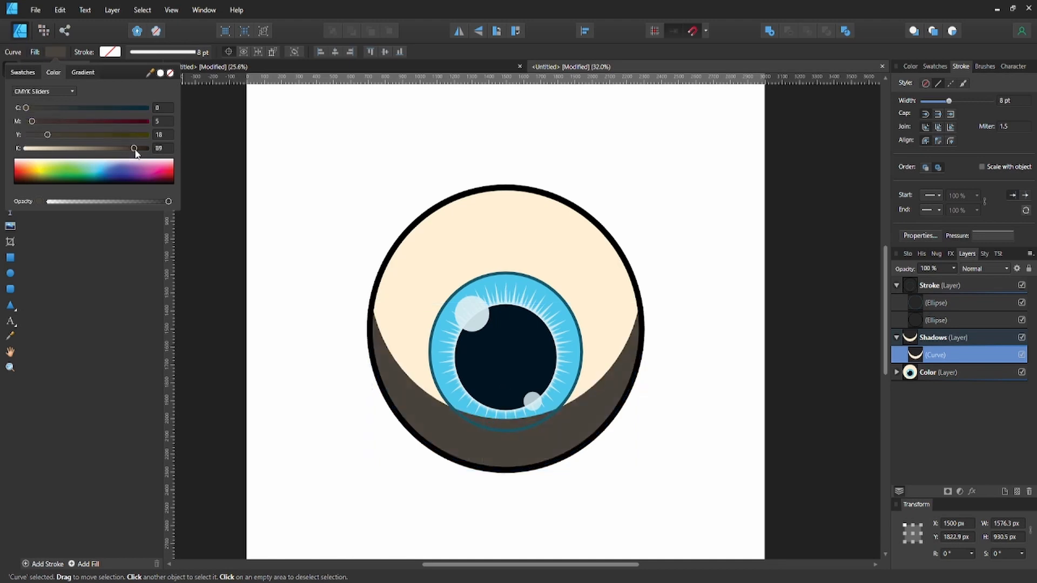
left_click_drag(135, 154, 141, 153)
left_click(128, 107)
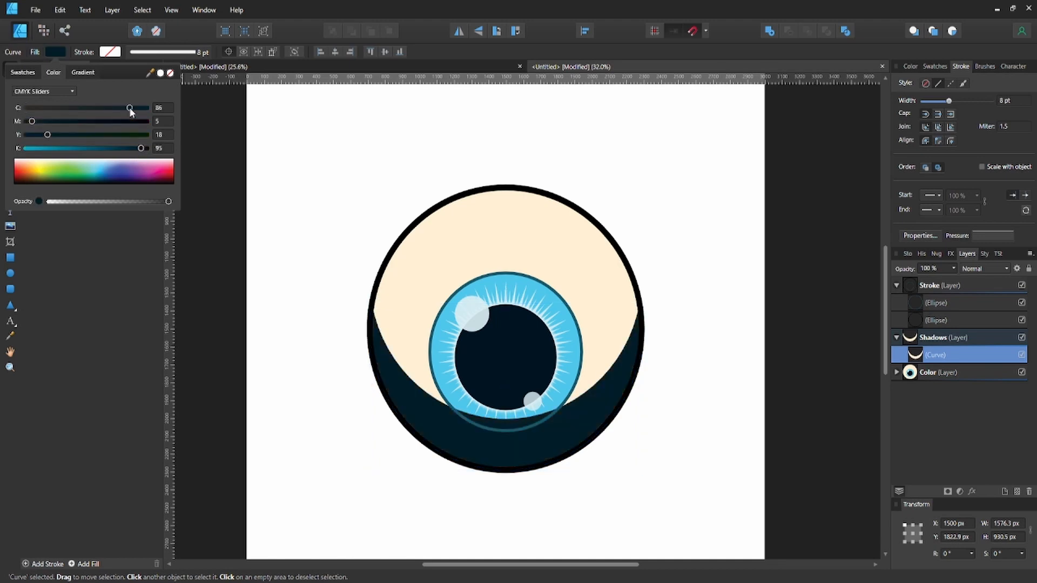
left_click_drag(129, 107, 119, 107)
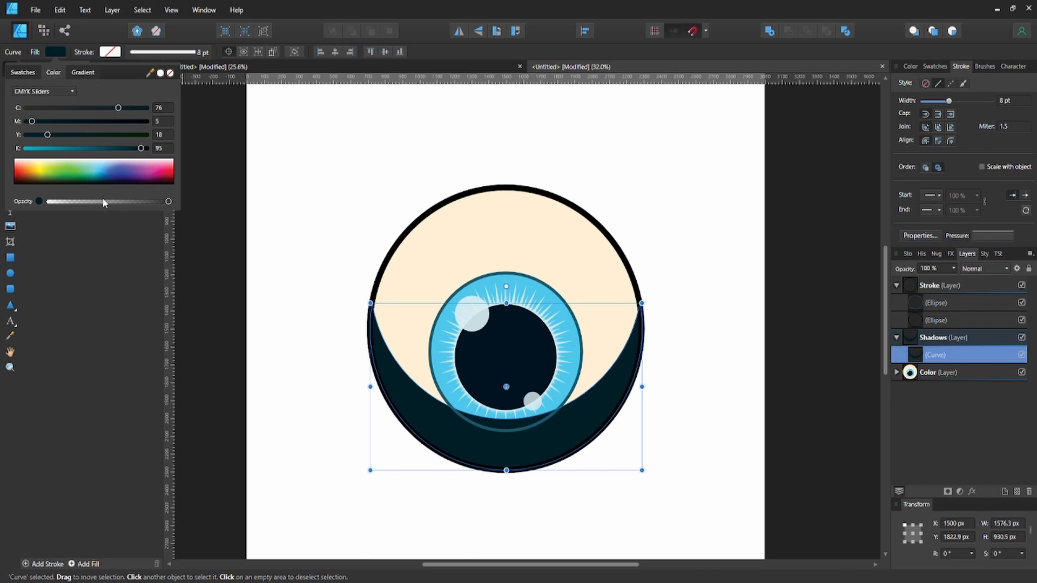
left_click_drag(102, 199, 98, 201)
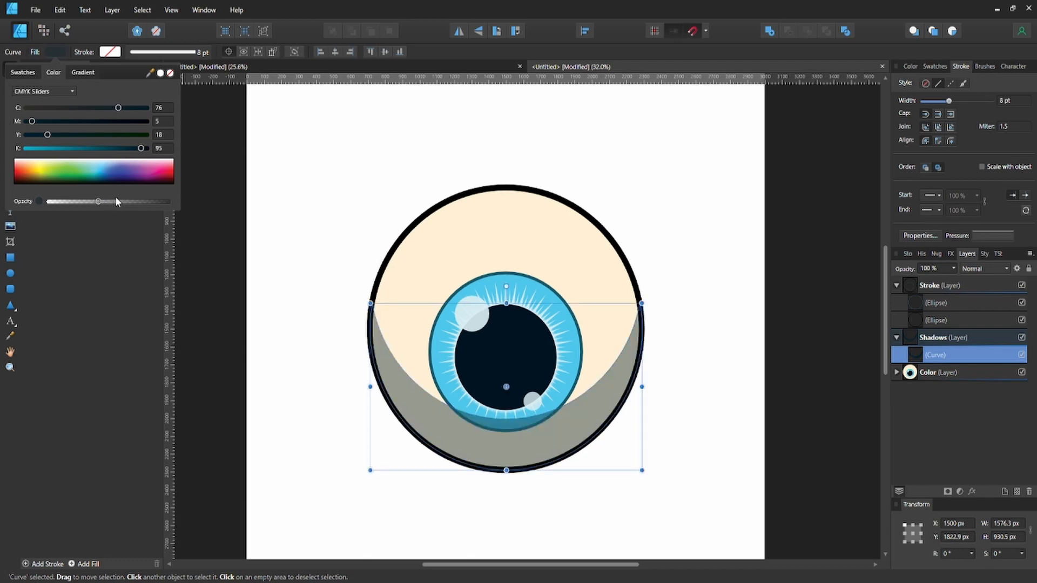
left_click_drag(98, 201, 83, 203)
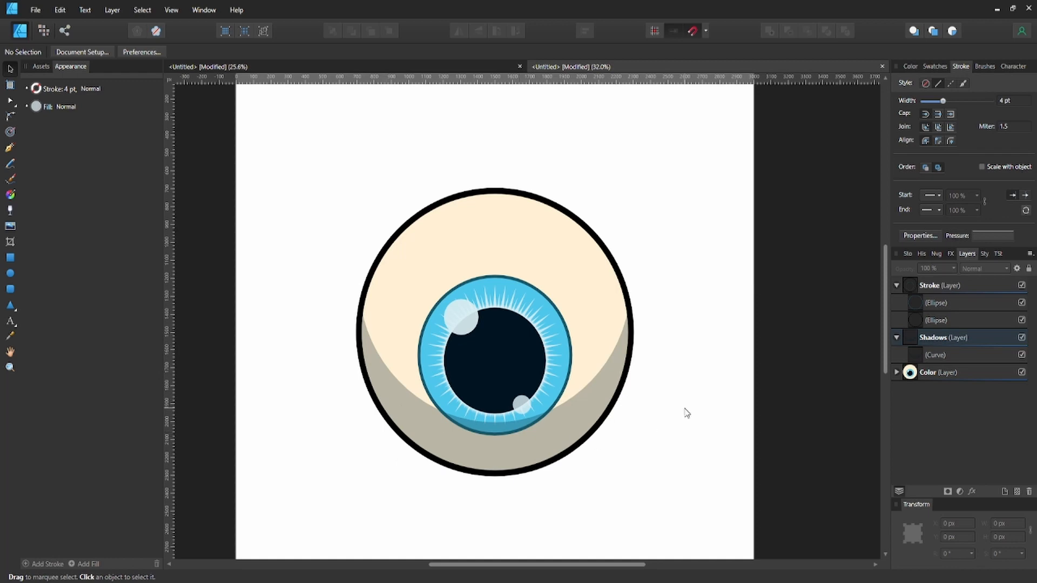
- Collapse the Shadows layer and add a new layer named Highlight directly above it
left_click(897, 338)
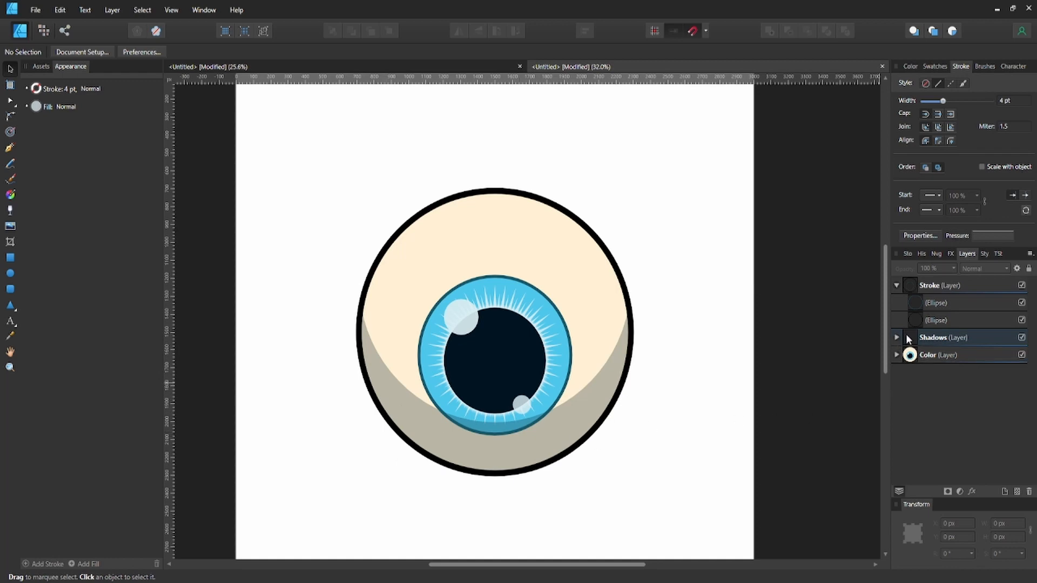
left_click(906, 335)
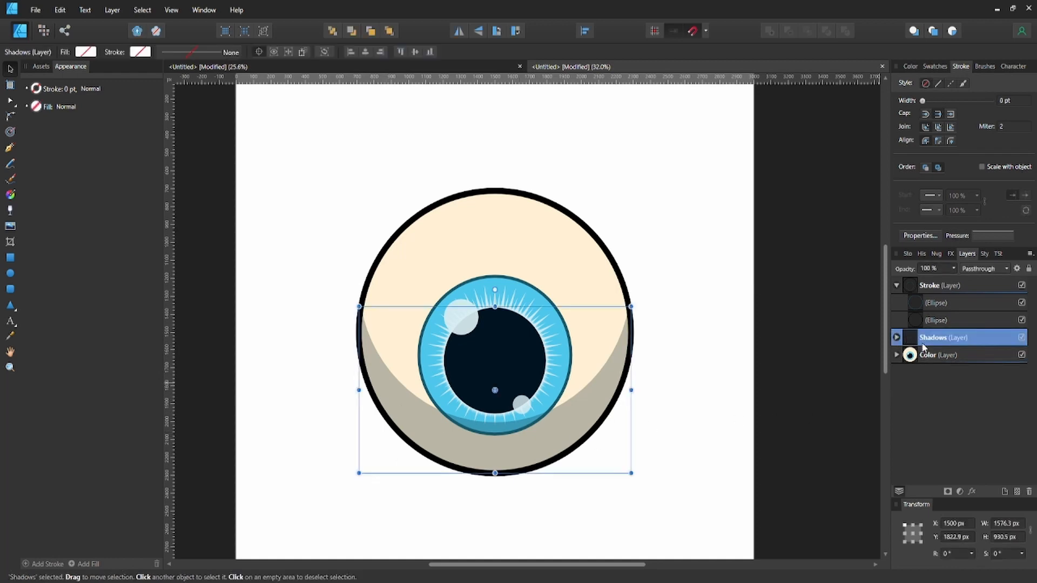
left_click(1005, 492)
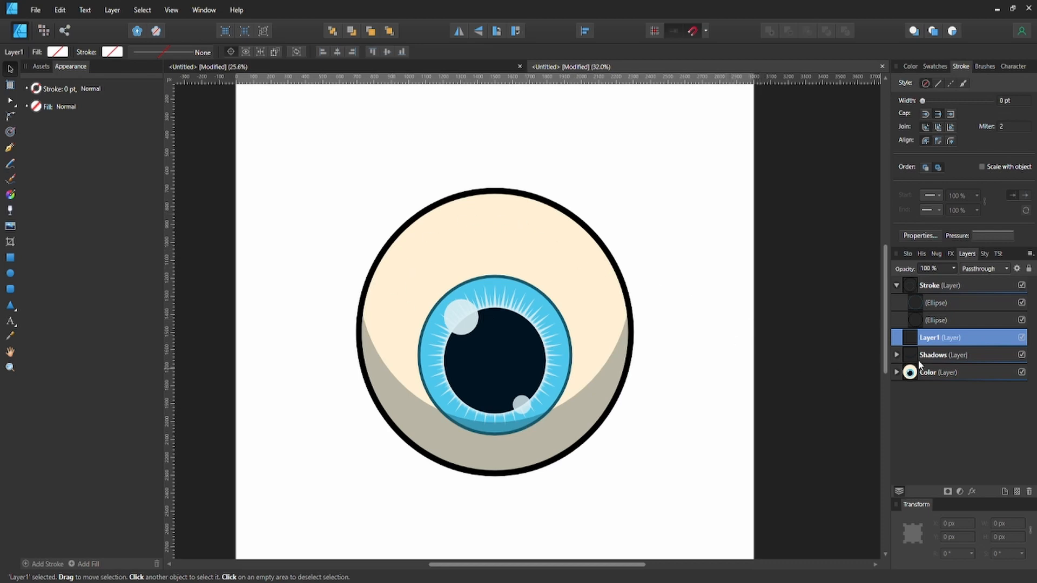
double_click(927, 338)
type("Highlight")
key("Return")
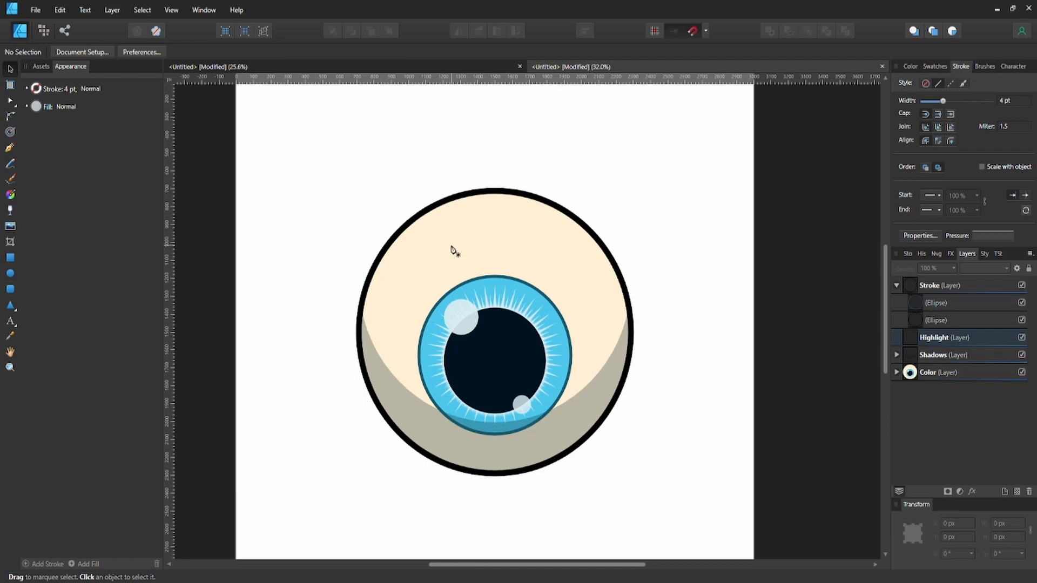
- Draw an open arc with the Pen tool inside the eyeball's upper-left edge, ending just past the top centre
key("p")
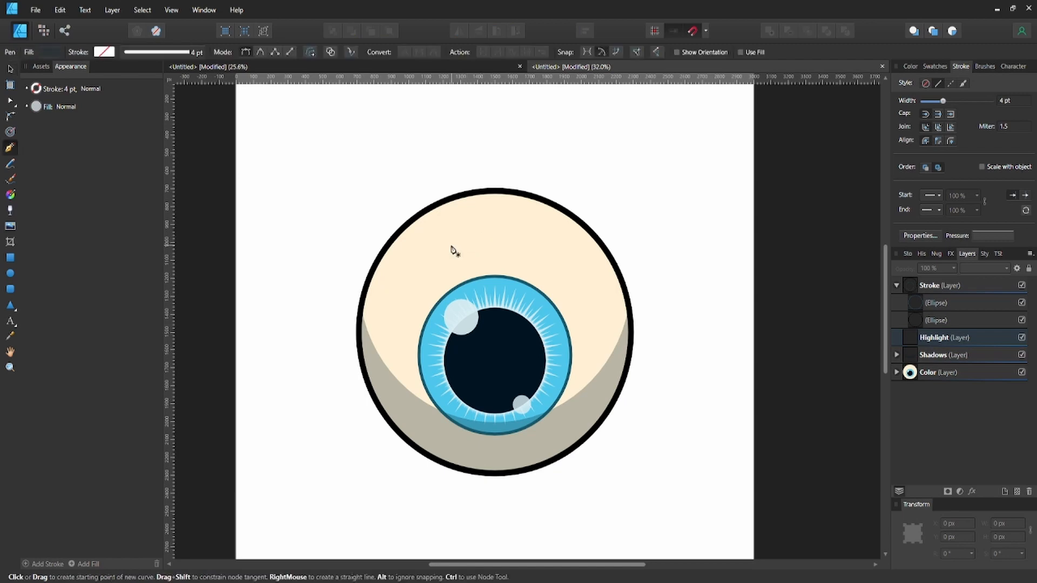
left_click(402, 276)
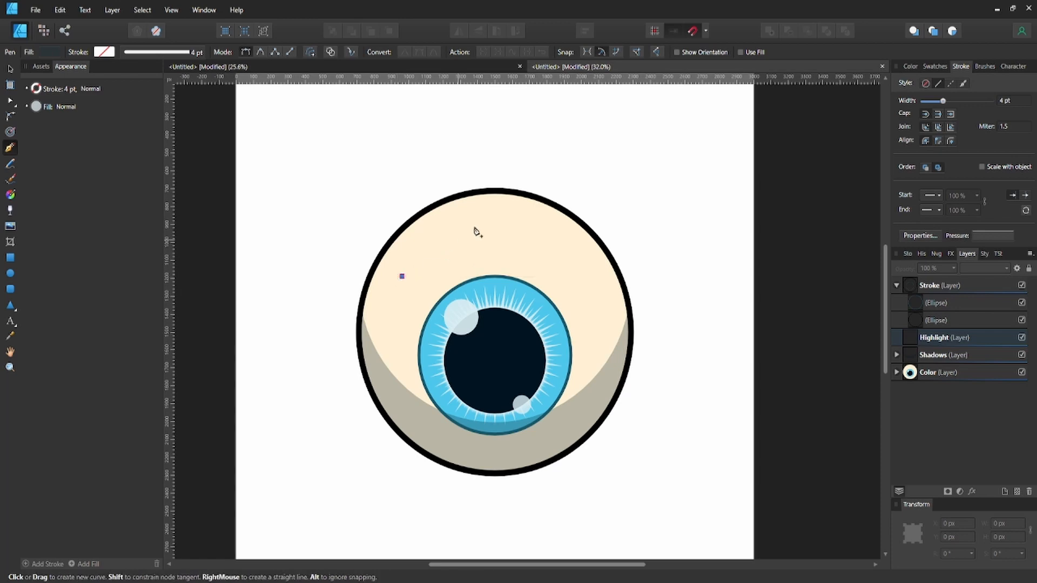
mouse_move(523, 214)
left_mouse_down()
mouse_move(577, 233)
mouse_move(615, 226)
left_mouse_up()
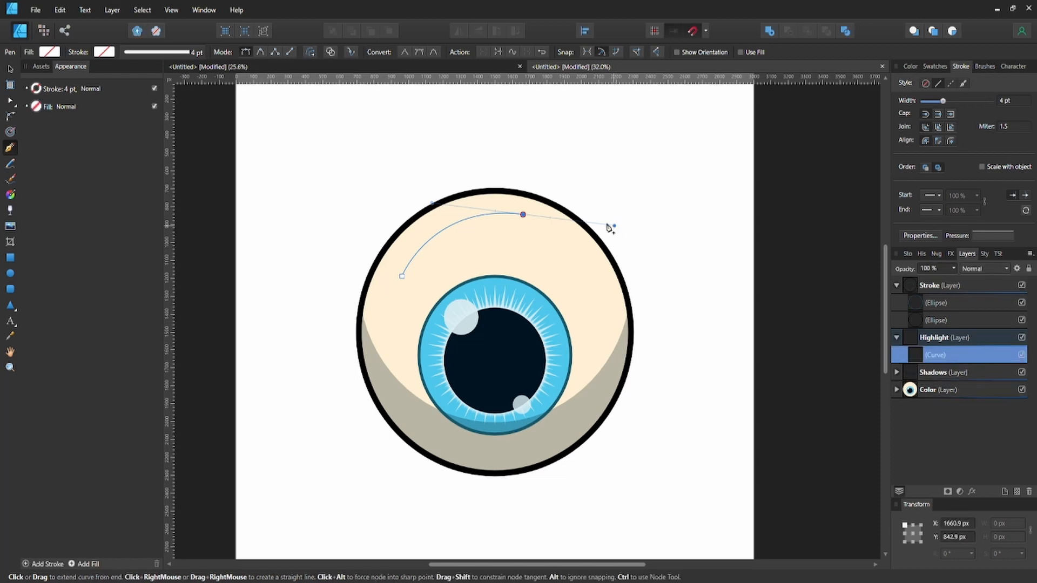
- Give the highlight arc an off-white stroke, C 6, M 5, Y 5, K 0, with a width of 25 pt
left_click(108, 52)
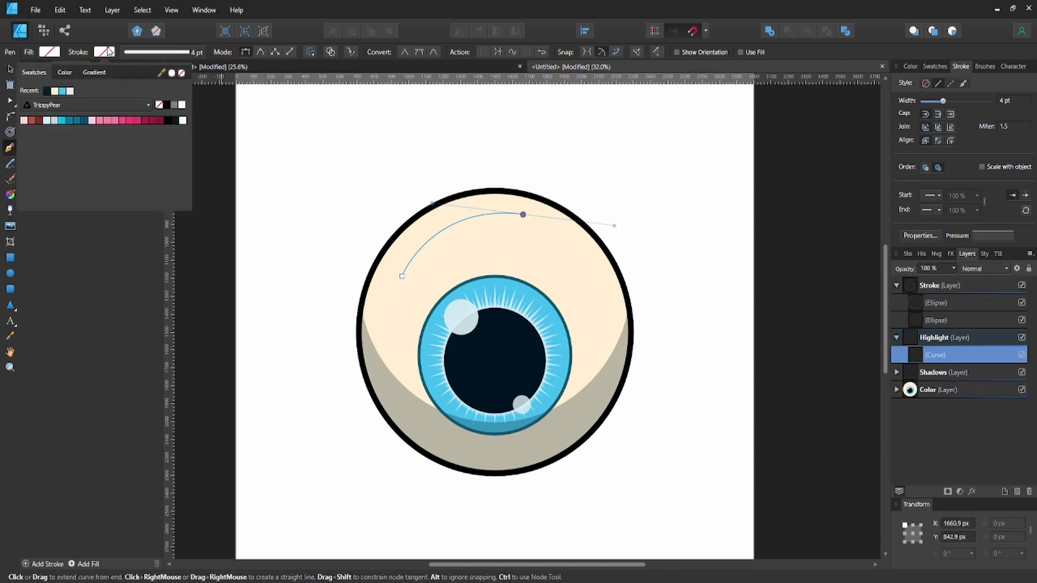
left_click(70, 91)
left_click(64, 72)
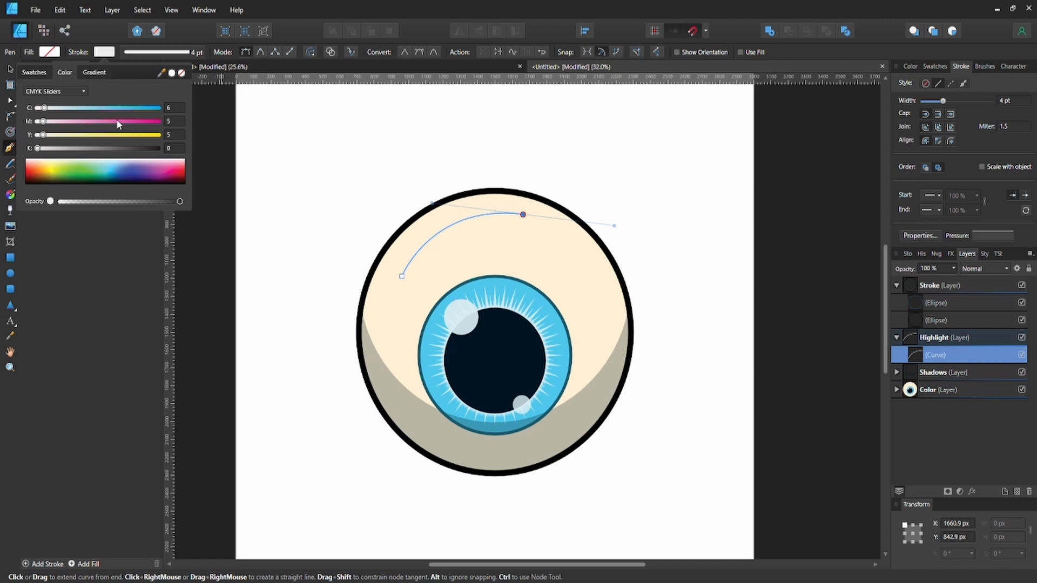
left_click(164, 53)
left_click(191, 93)
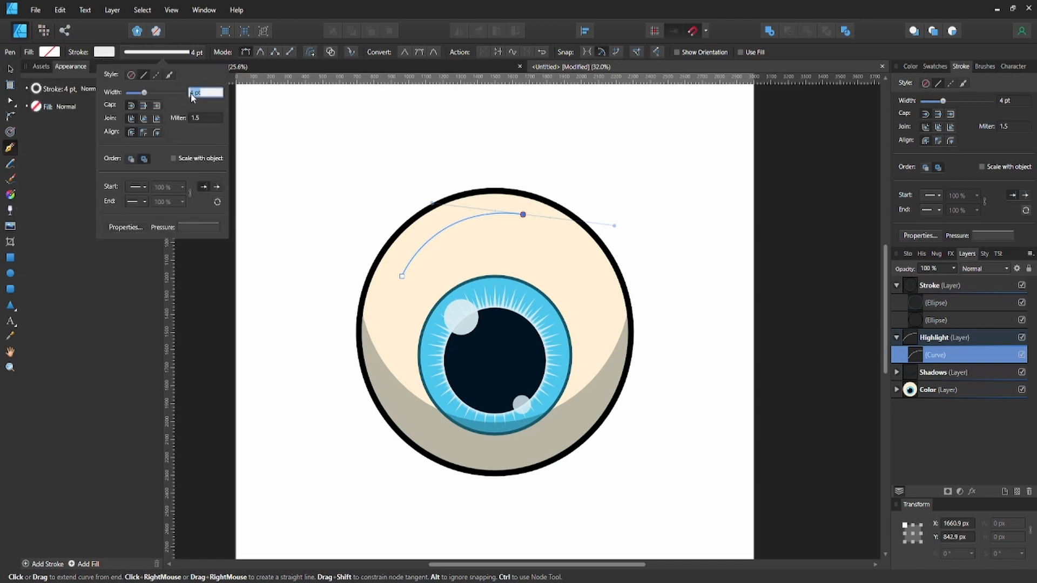
type("25")
key("Return")
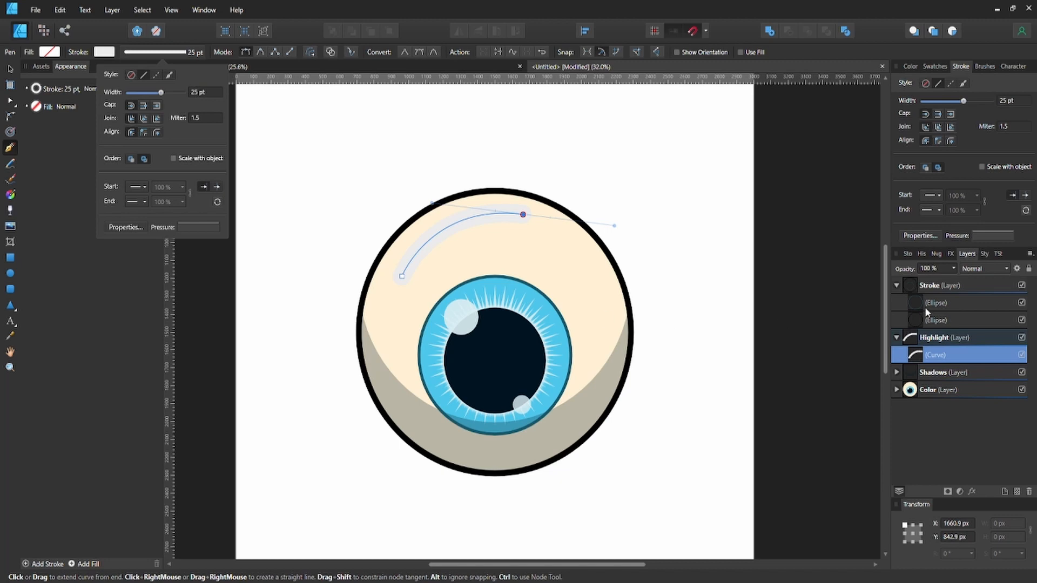
- Taper the highlight arc's stroke pressure from full at its lower-left start to nearly zero at its end, and recolour the stroke pale pink
left_click(987, 236)
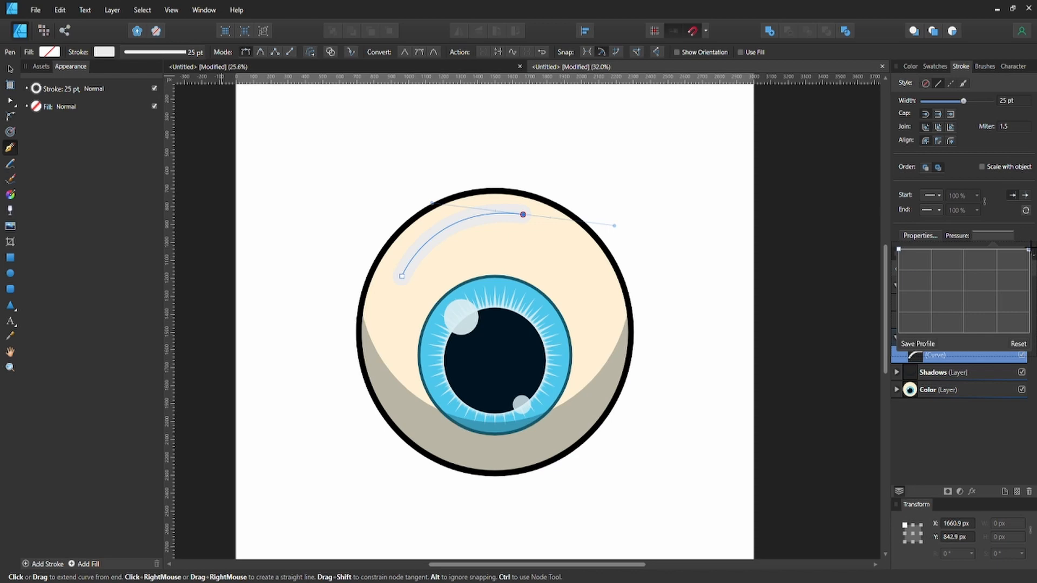
mouse_move(1029, 250)
left_mouse_down()
mouse_move(1032, 339)
mouse_move(1029, 331)
left_mouse_up()
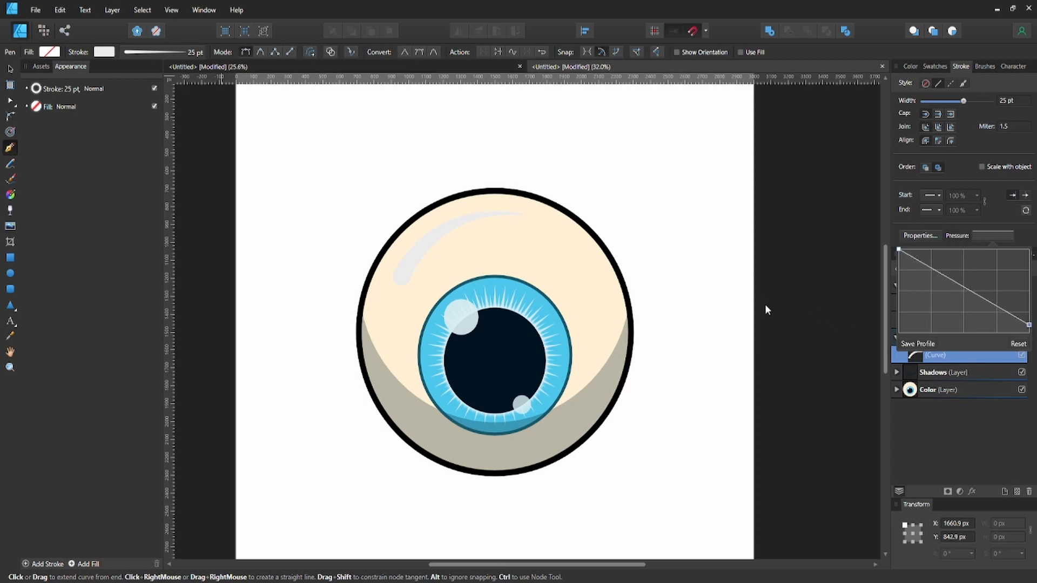
key("a")
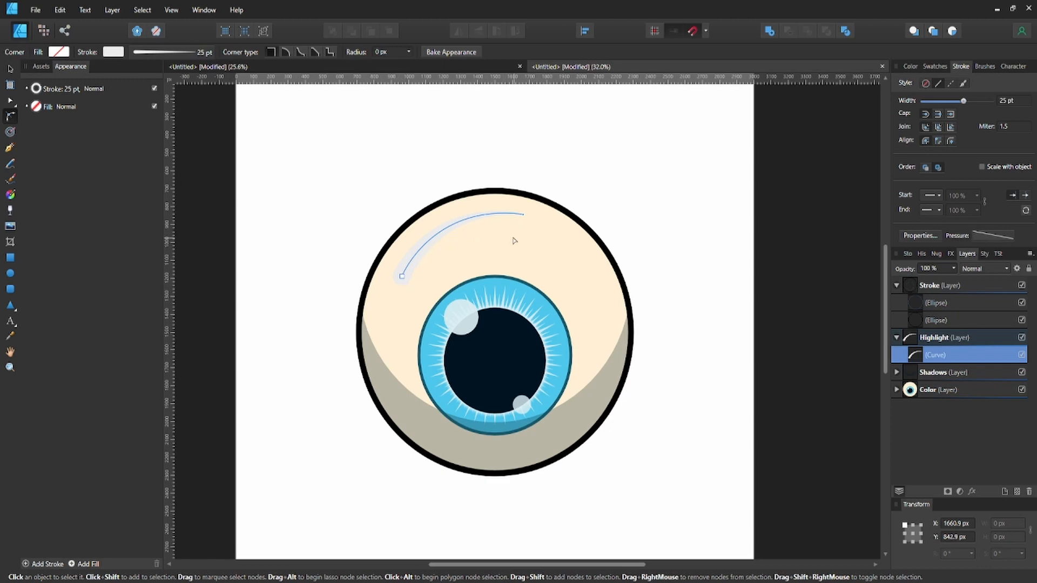
left_click(113, 52)
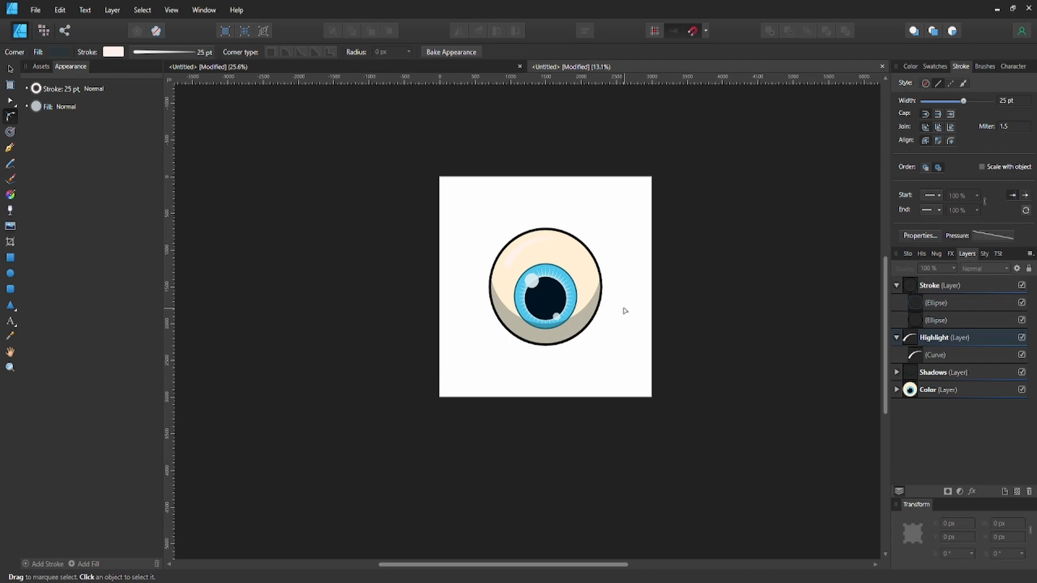
scroll(612, 308, "up", 3)
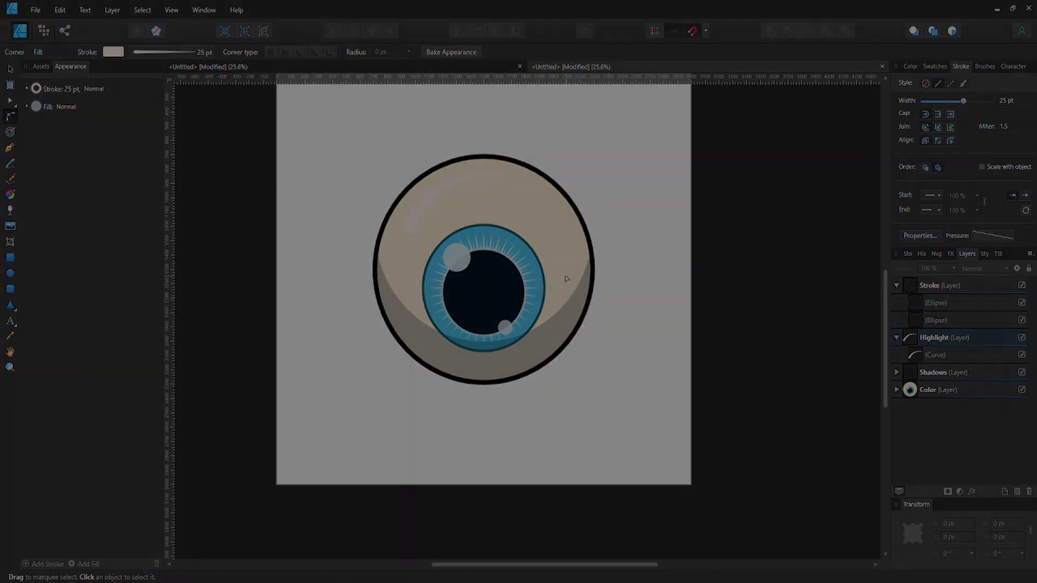
left_click_drag(578, 302, 587, 322)
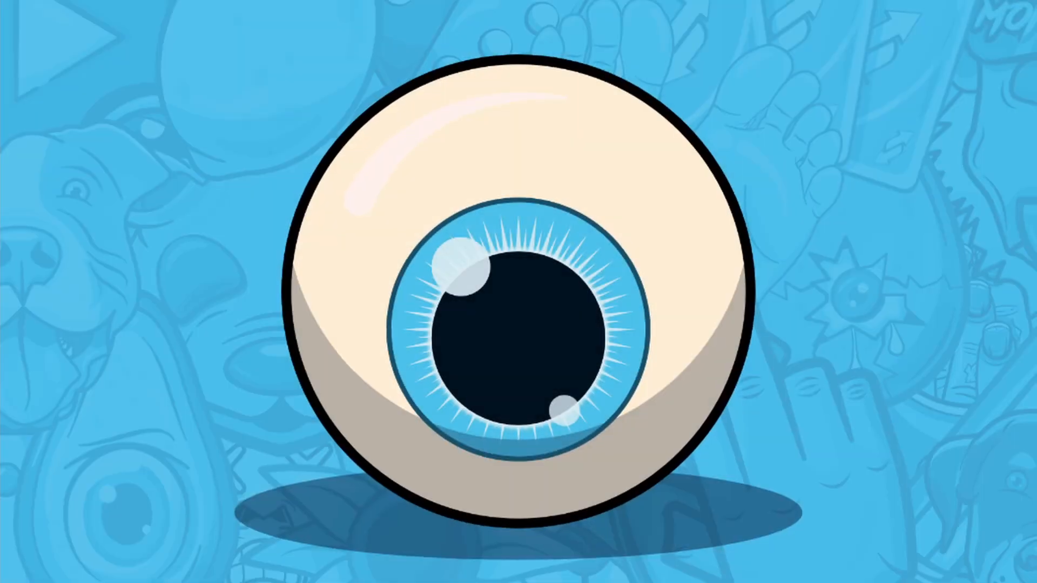